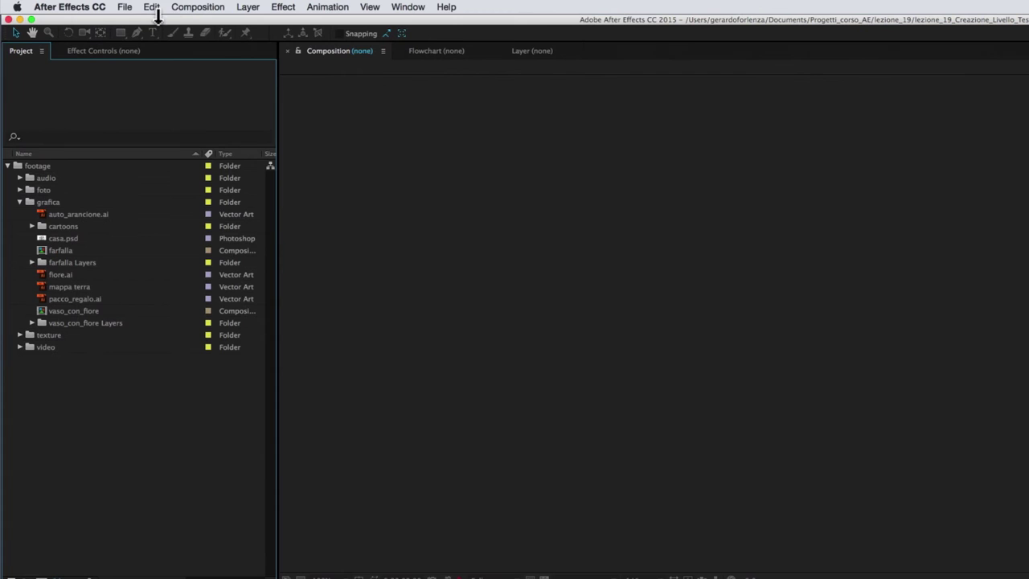
- Create the 'livello testo' composition using the HDTV 1080 25 preset, 10 seconds long
left_click(186, 8)
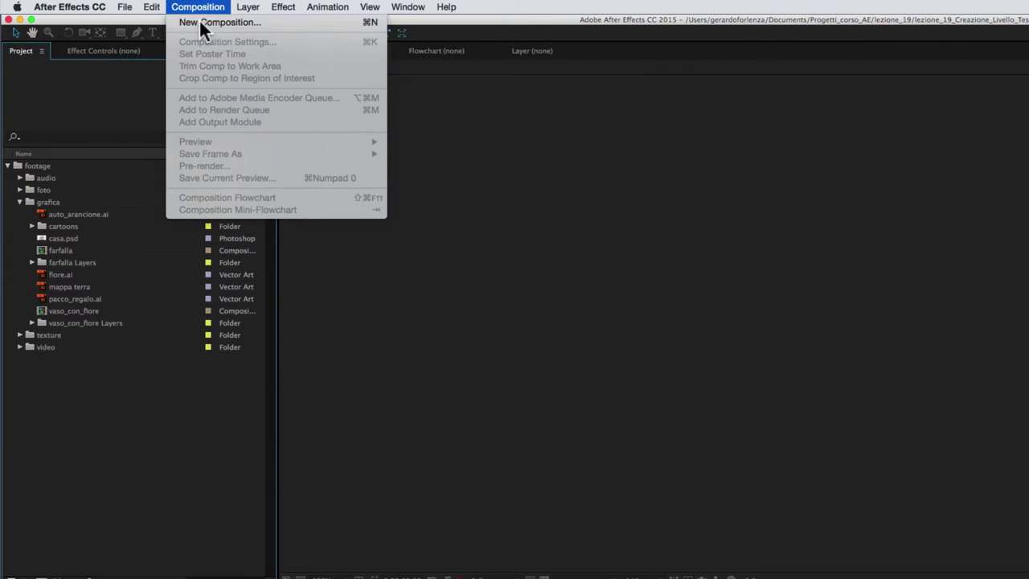
left_click(207, 23)
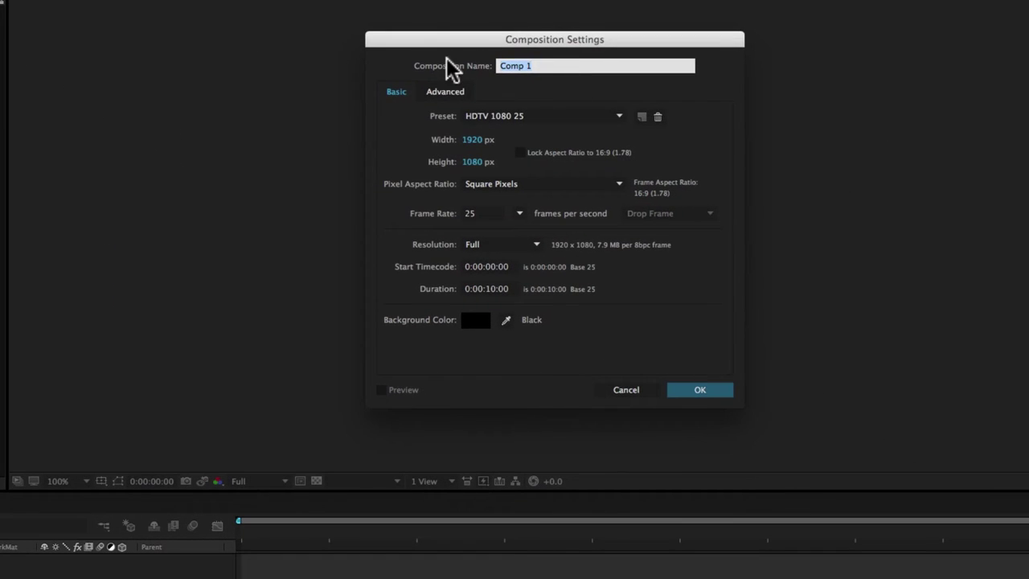
type("I")
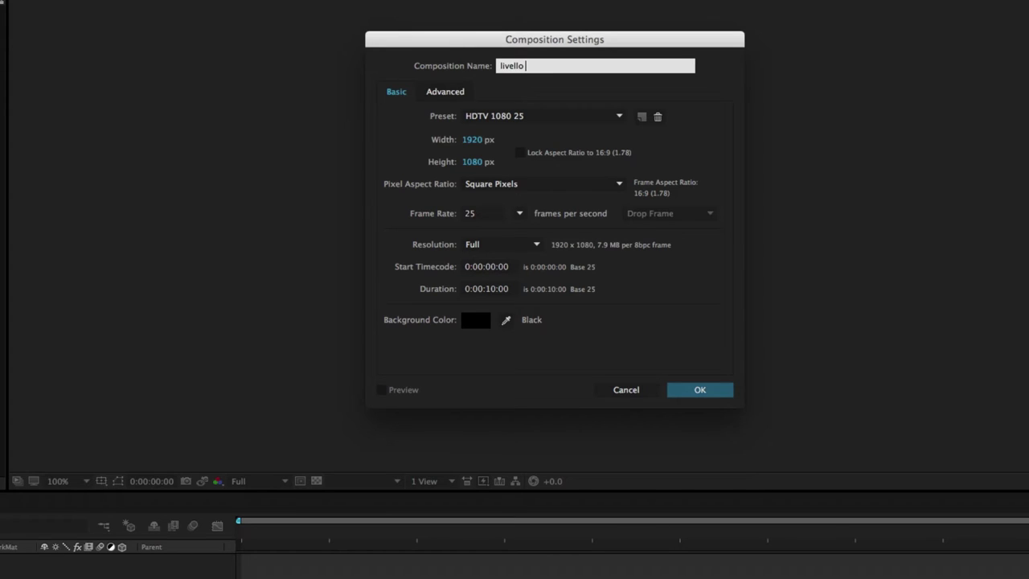
key("Tab")
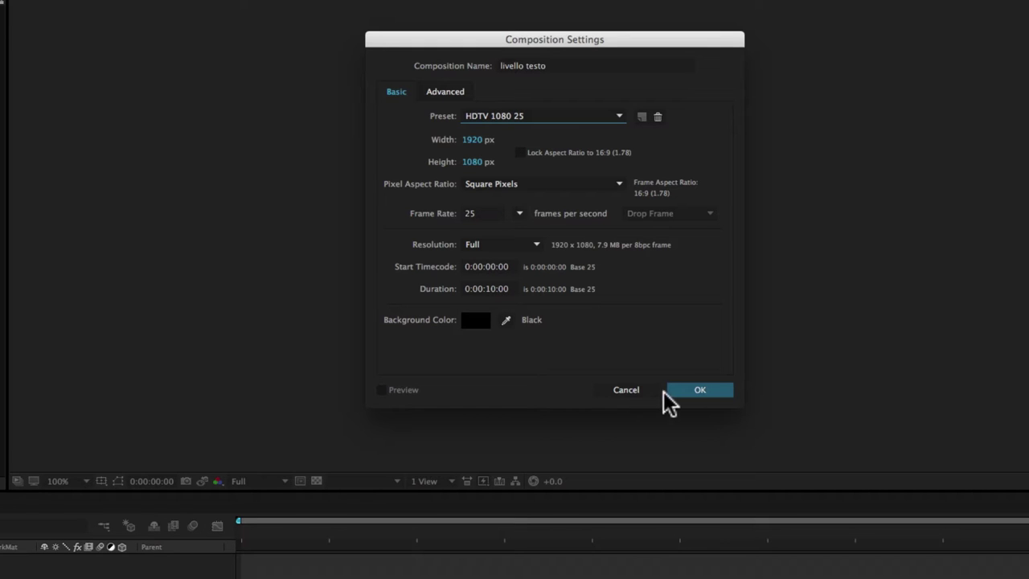
left_click(690, 394)
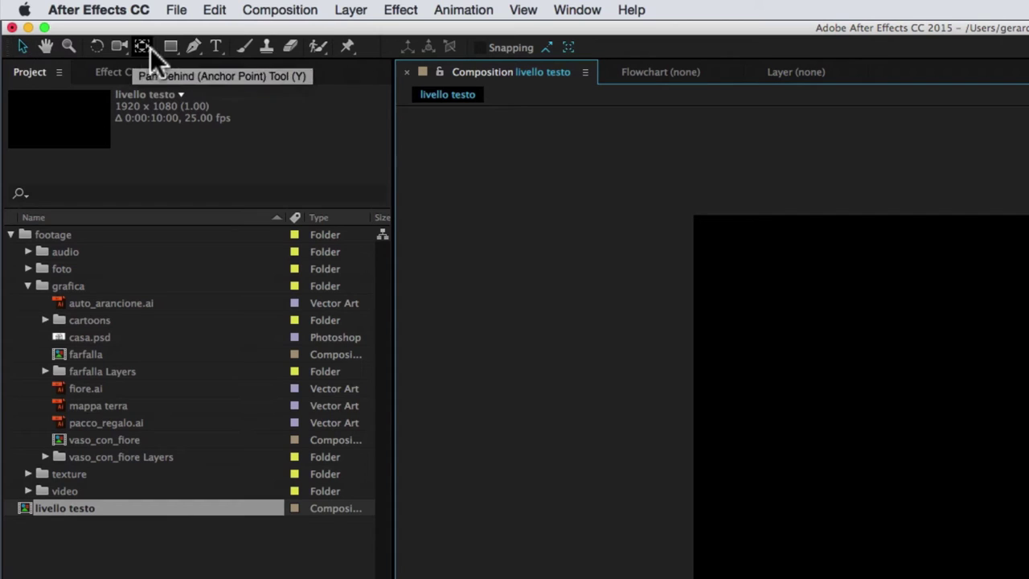
left_click(217, 46)
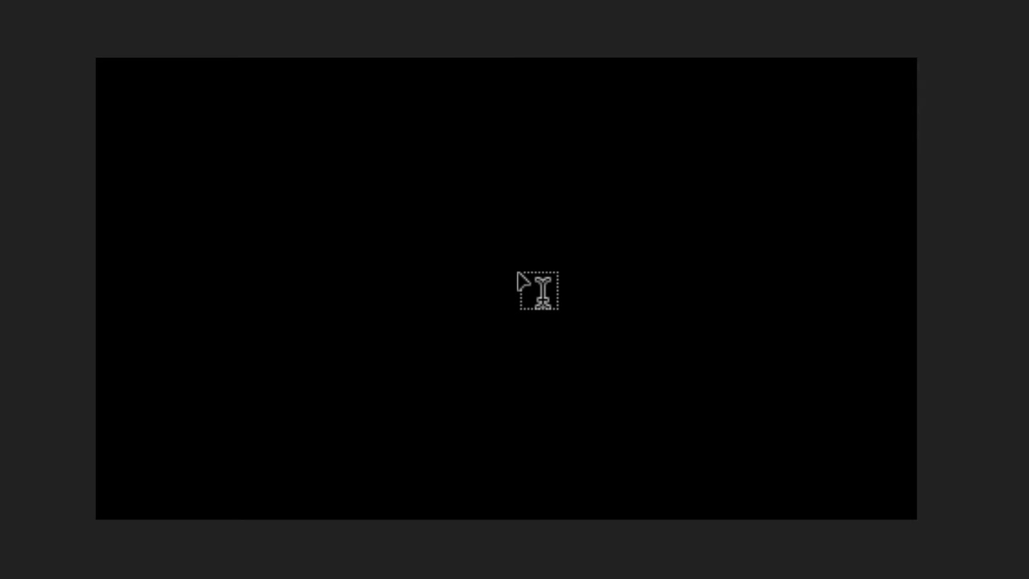
left_click(519, 274)
type("M")
type("OTION GRAPHICS")
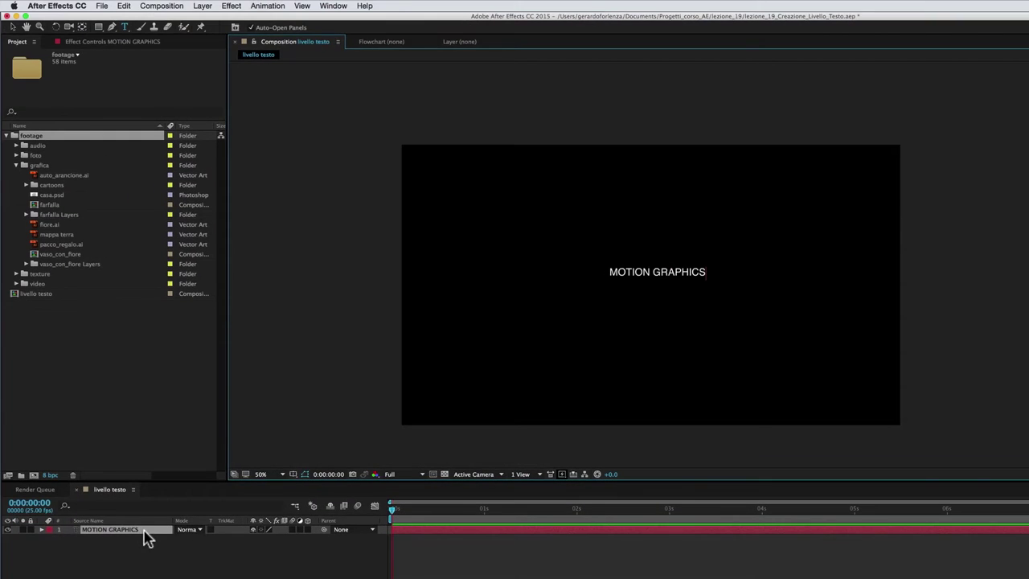
left_click(138, 538)
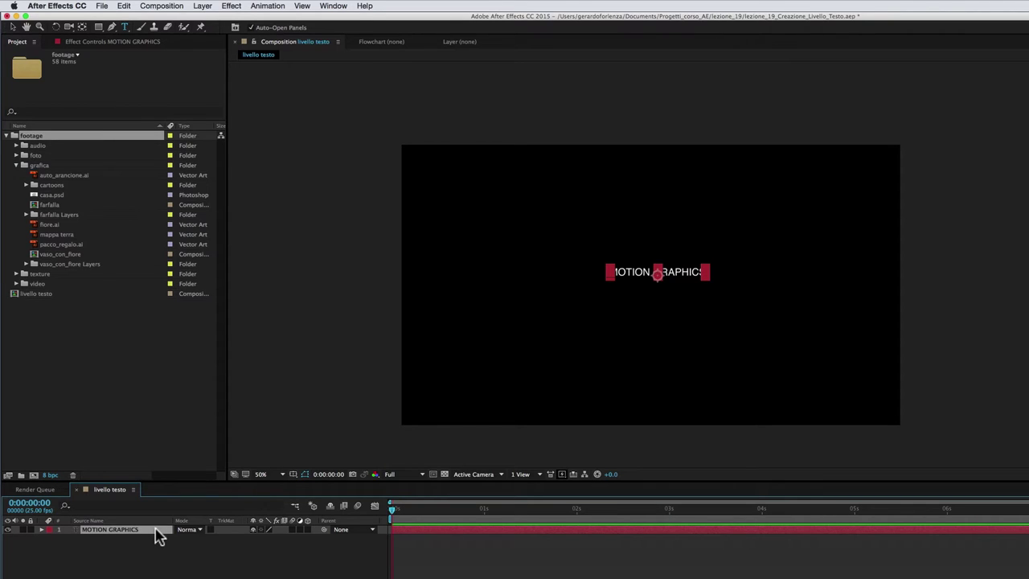
key("Delete")
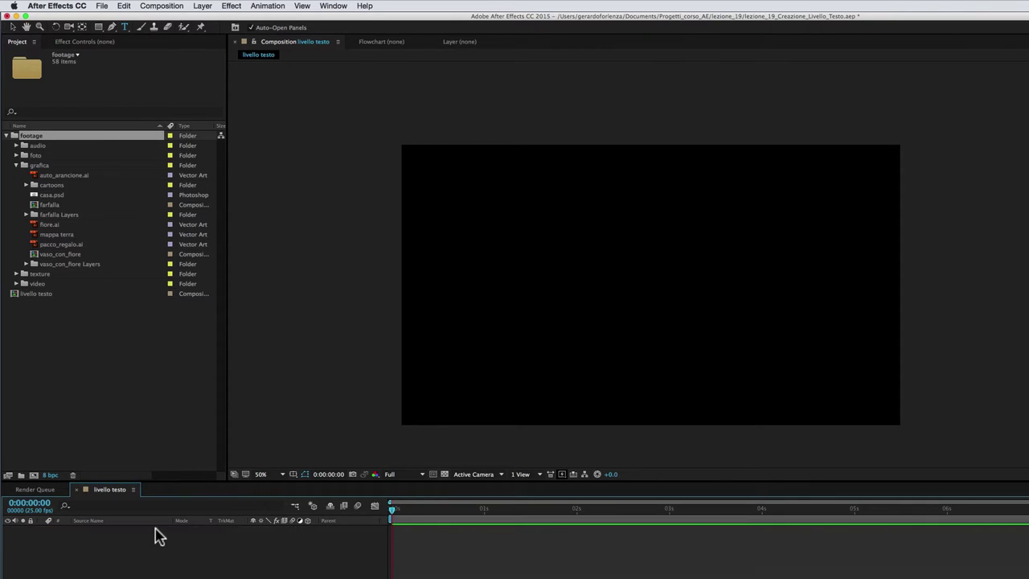
left_click(127, 25)
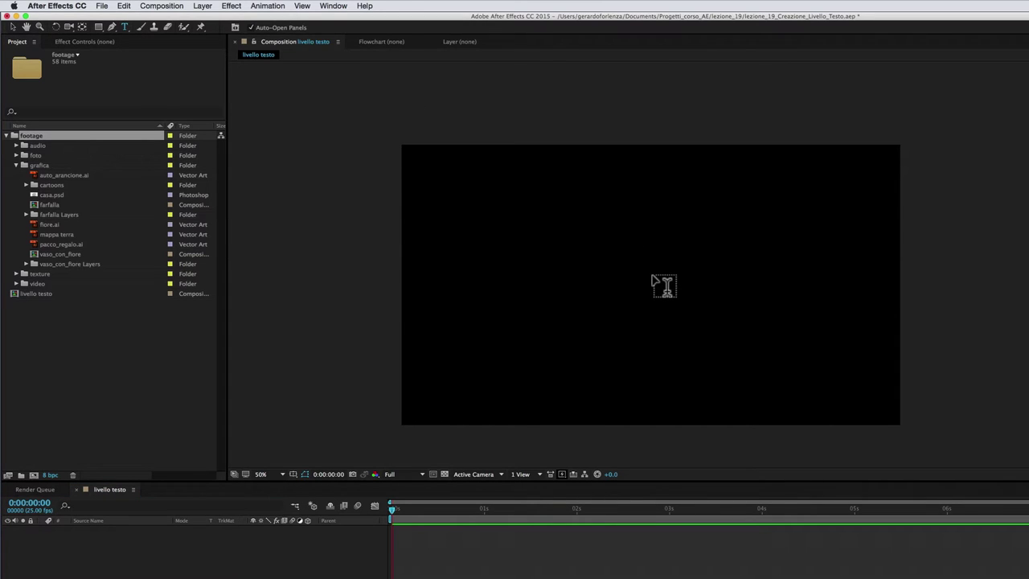
left_click_drag(492, 171, 688, 316)
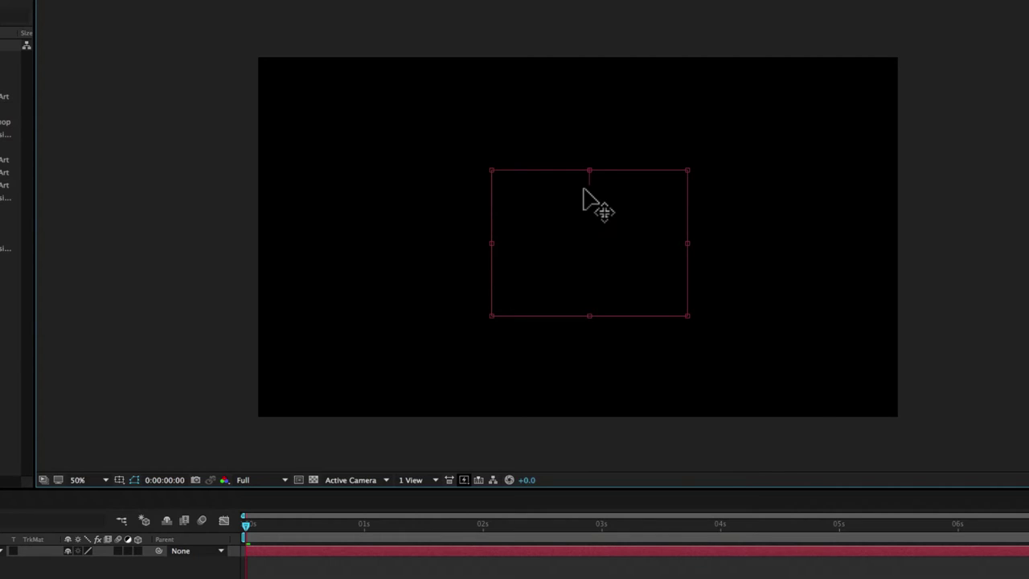
key("super+Tab")
key("super+Tab")
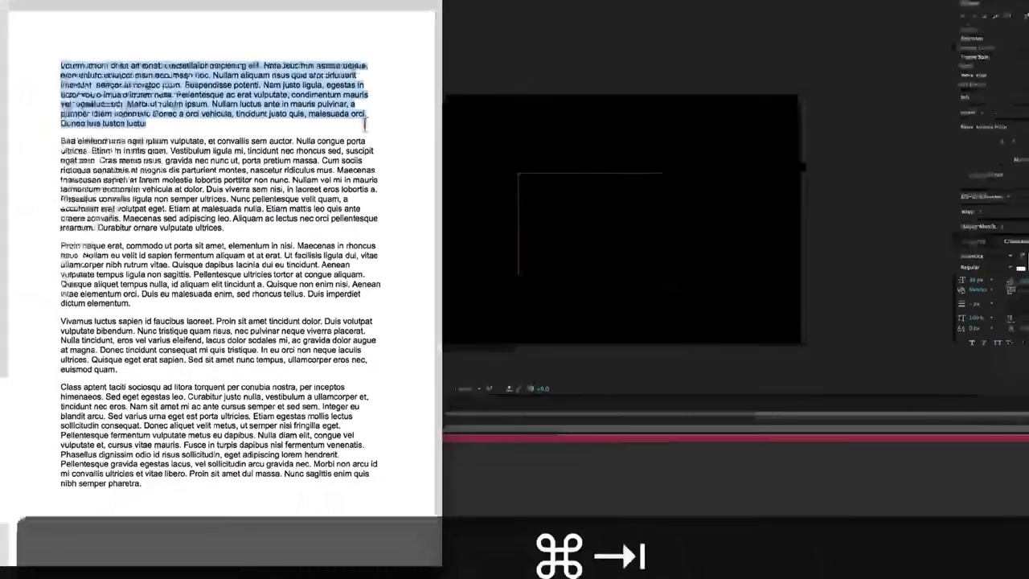
left_click_drag(148, 123, 44, 68)
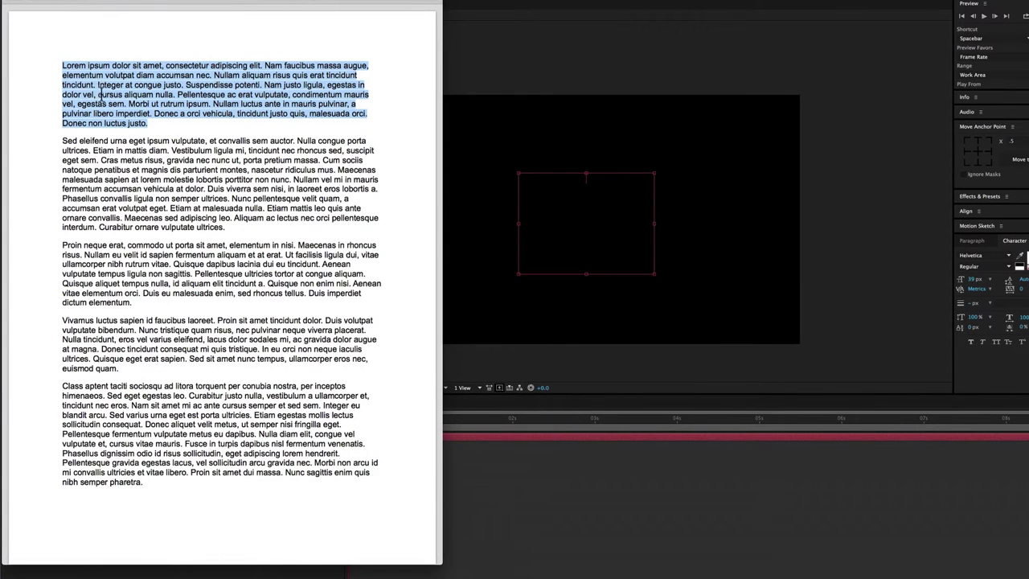
key("super+c")
left_click(533, 179)
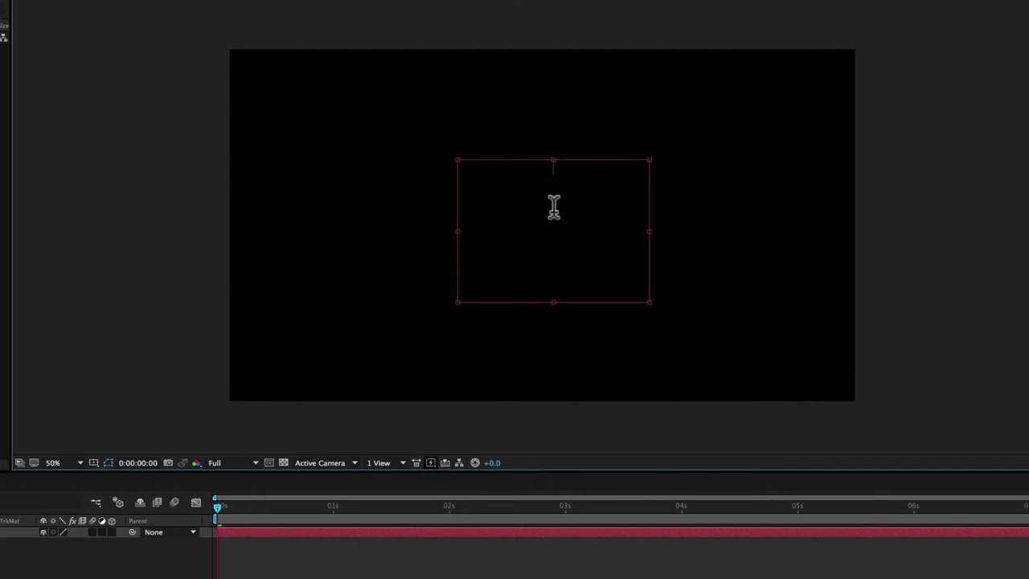
key("super+v")
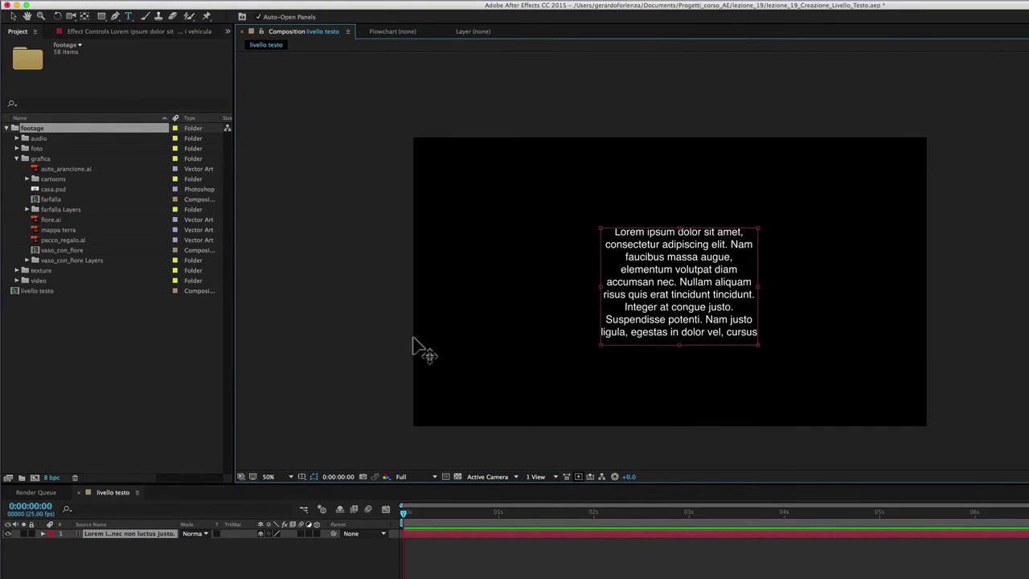
left_click(118, 535)
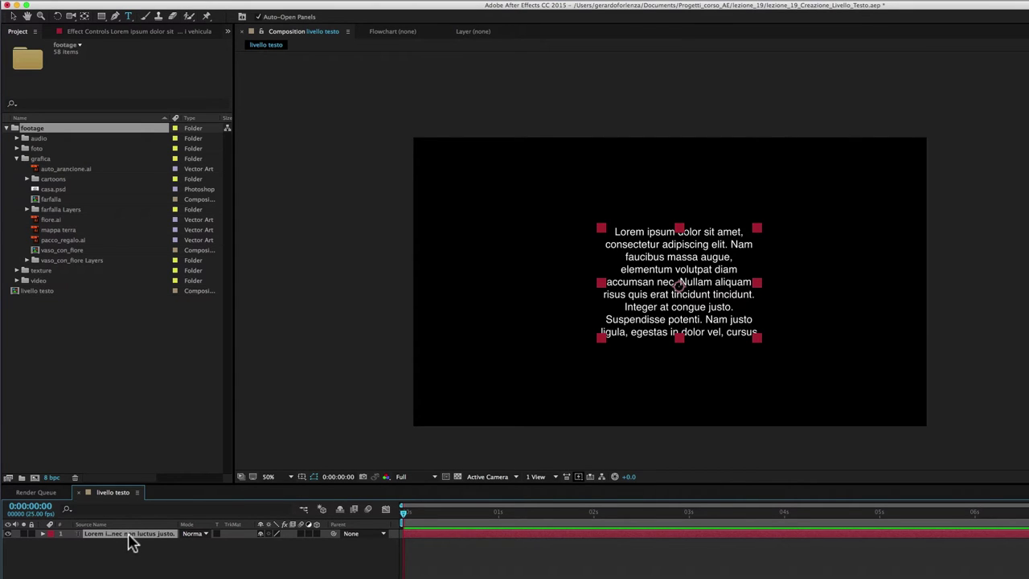
key("Delete")
- Type MOTION GRAPHICS at the composition centre with the Type tool and select its layer
left_click(131, 16)
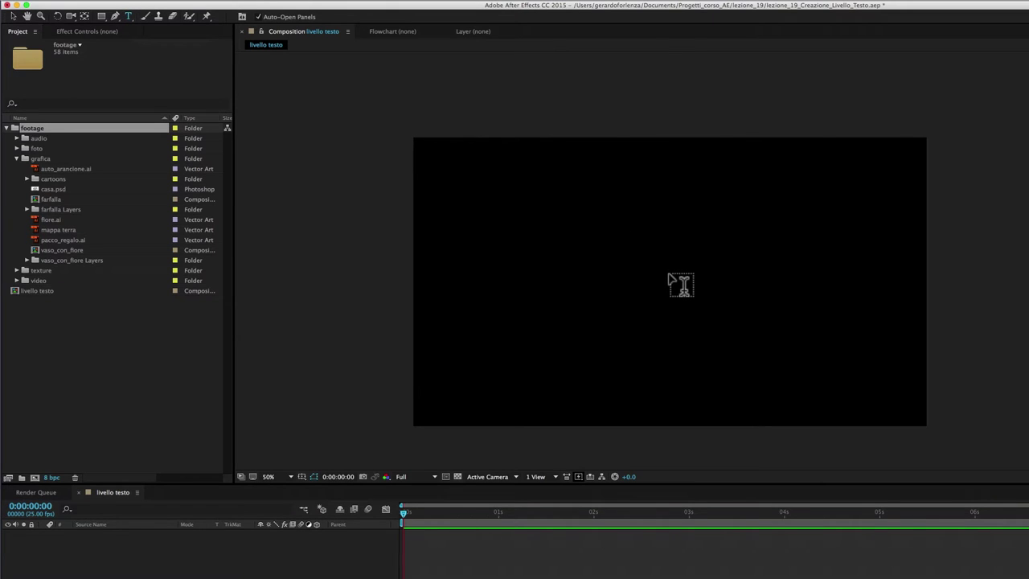
left_click(665, 274)
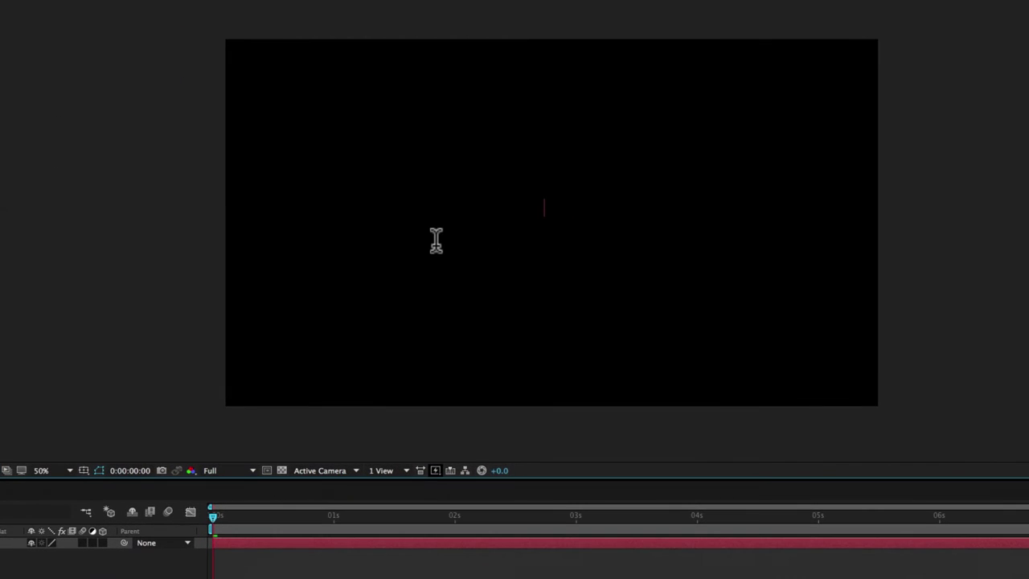
type("MOTION GRAPHICS")
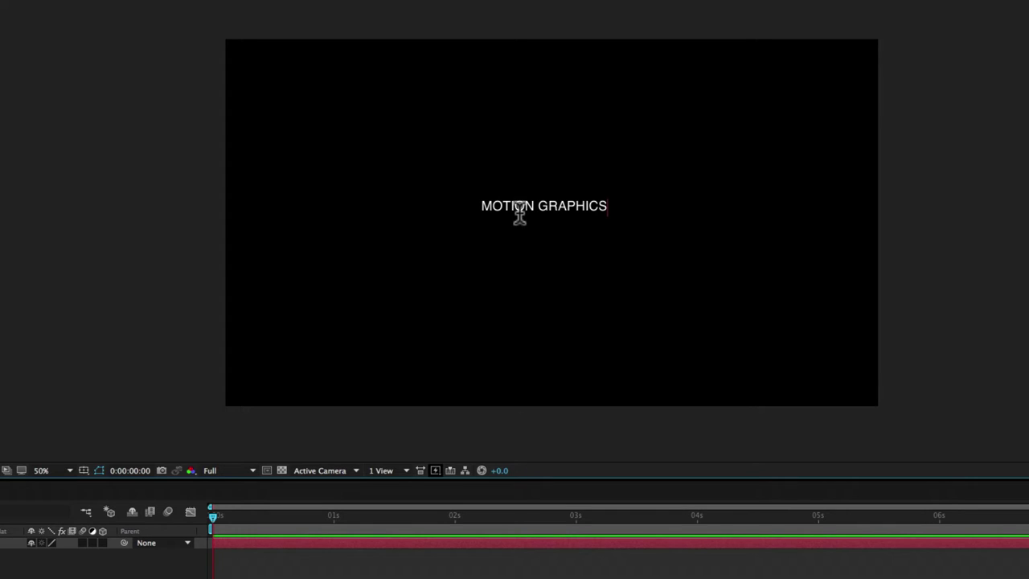
left_click(356, 544)
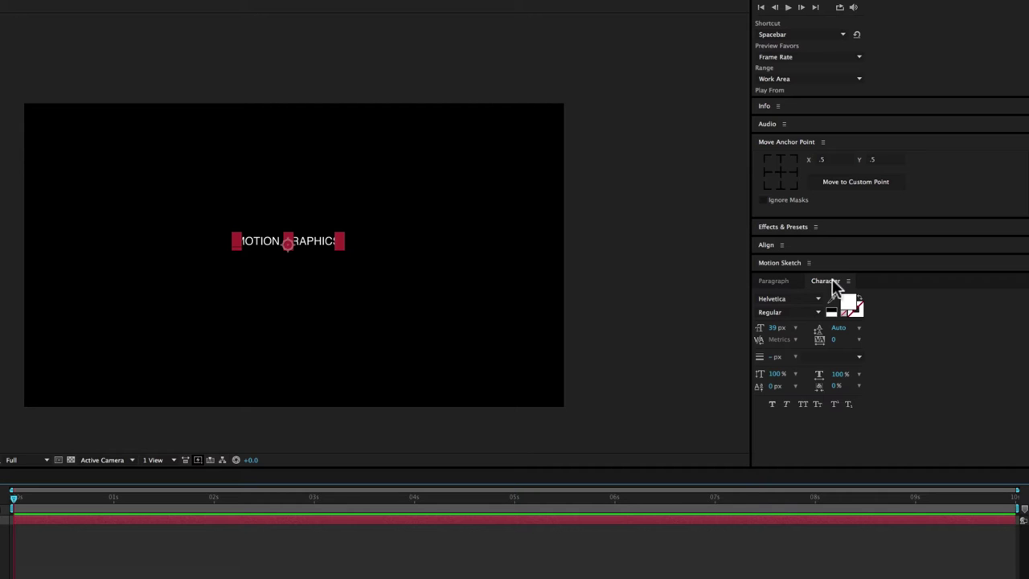
- Centre-align the paragraph text, then delete the MOTION GRAPHICS layer
left_click(777, 283)
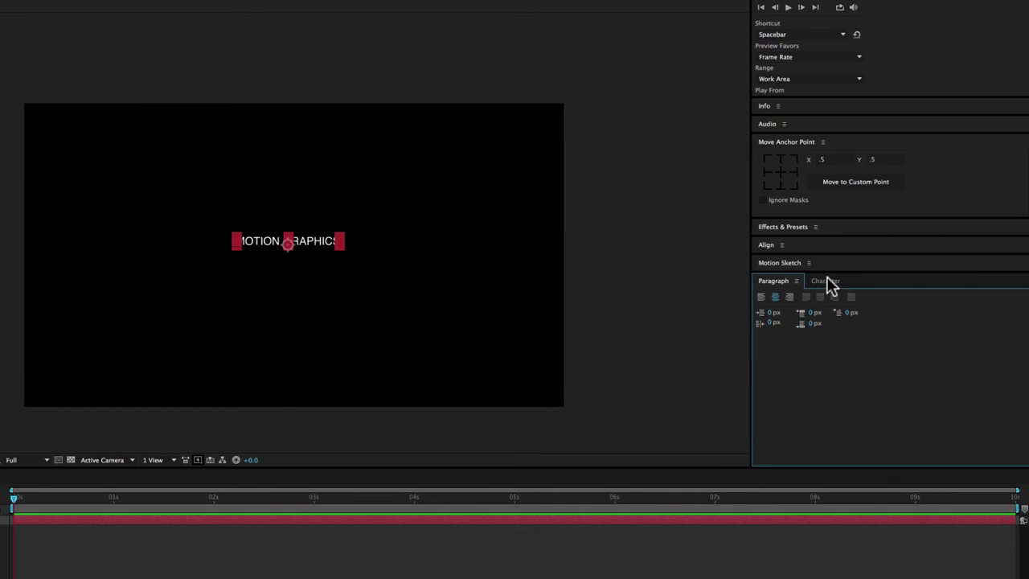
left_click(830, 284)
left_click(530, 9)
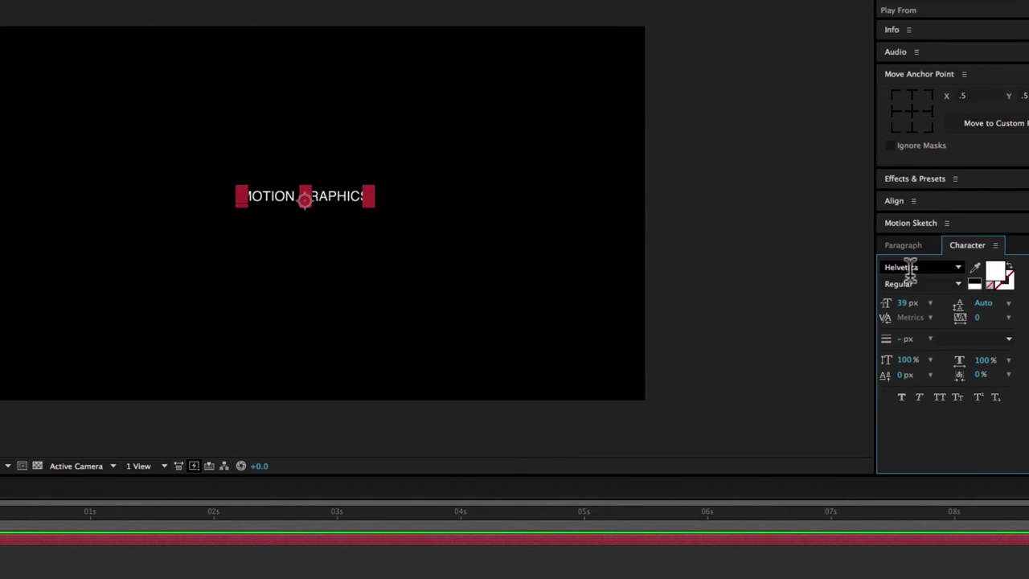
left_click(903, 246)
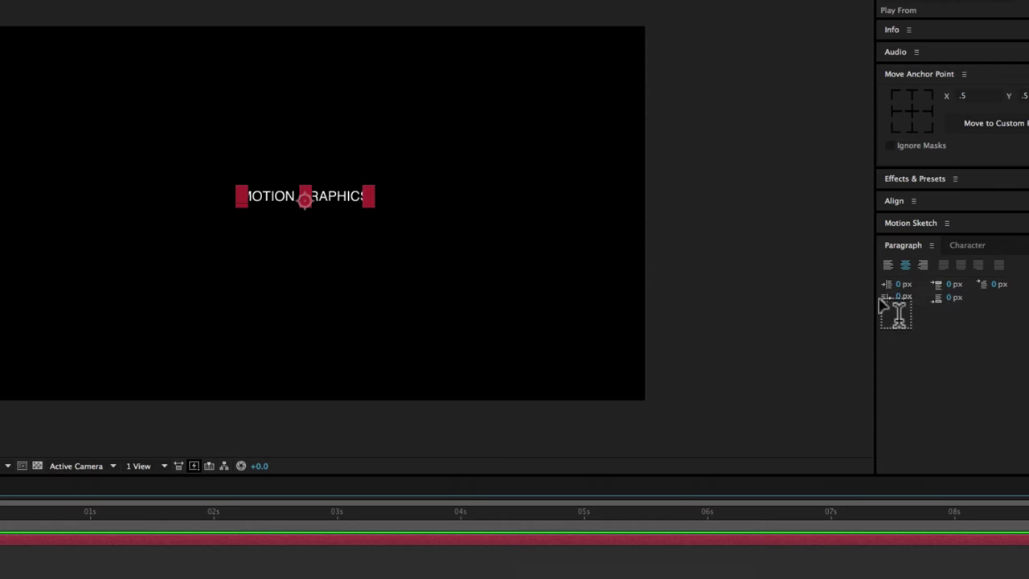
left_click(906, 265)
left_click(161, 545)
key("Delete")
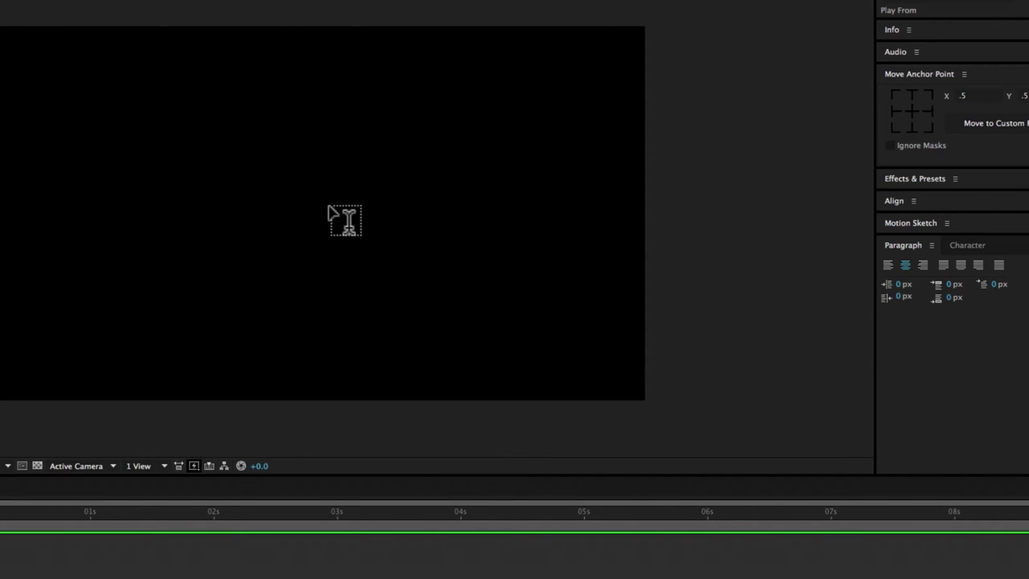
- Type MOTION GRAPHICS again in the composition, then delete that layer too
left_click(328, 206)
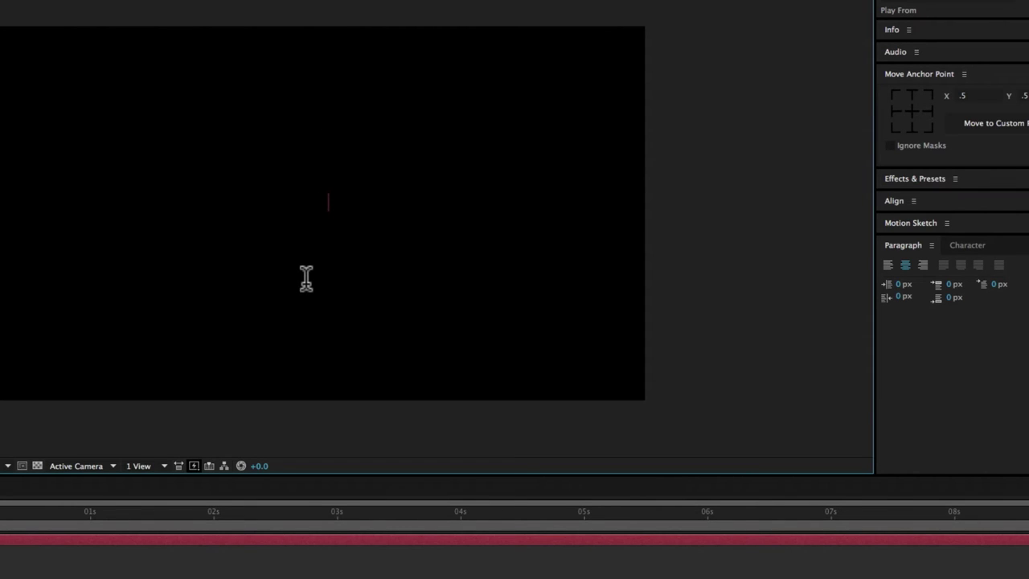
type("MOT")
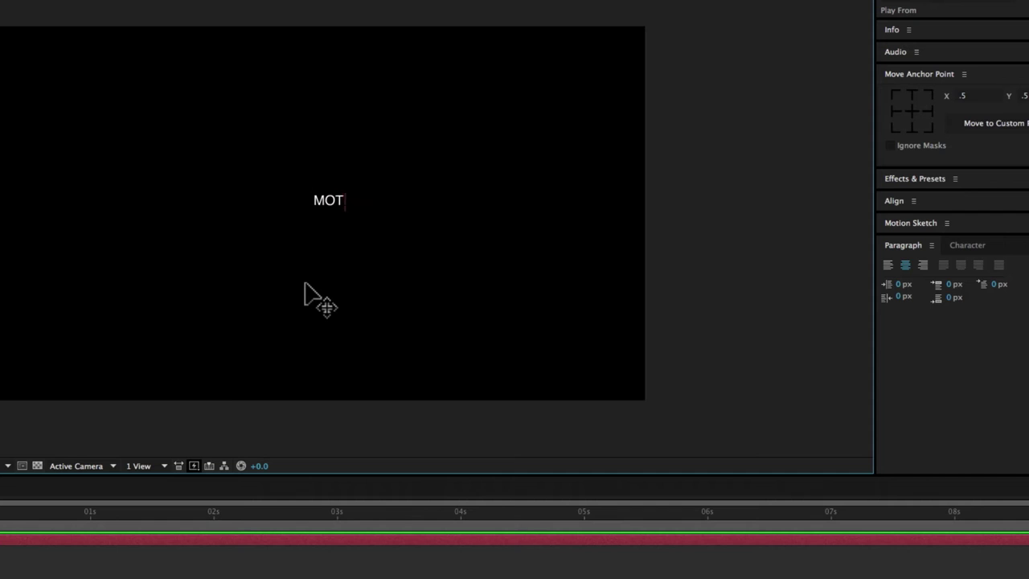
type("ION GRAPHICS")
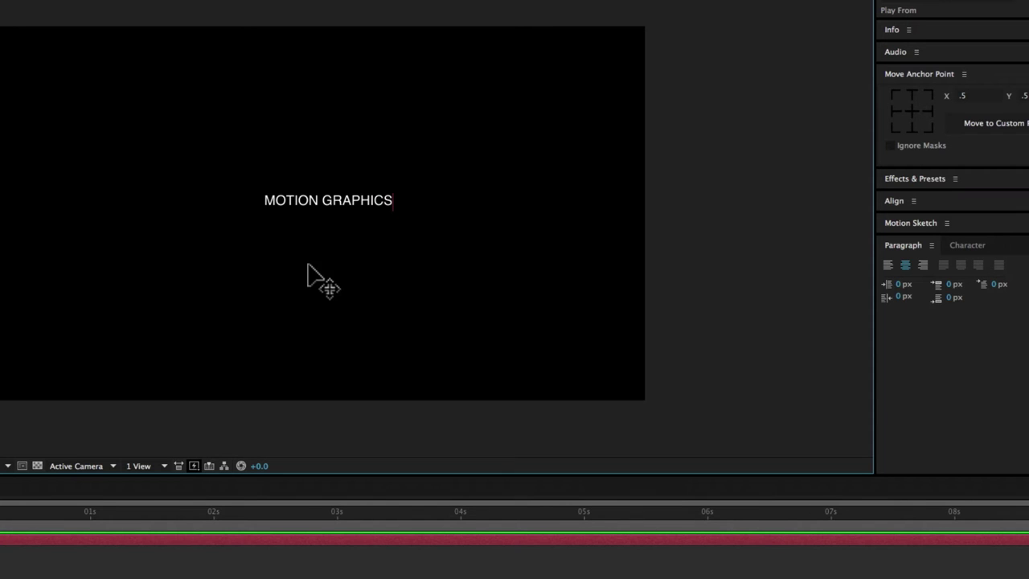
left_click(3, 550)
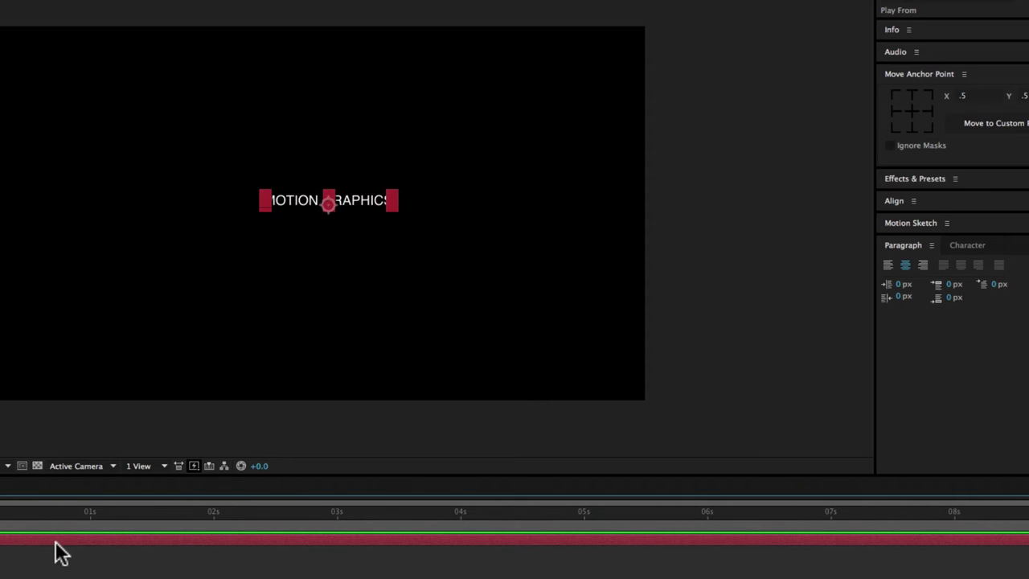
key("Delete")
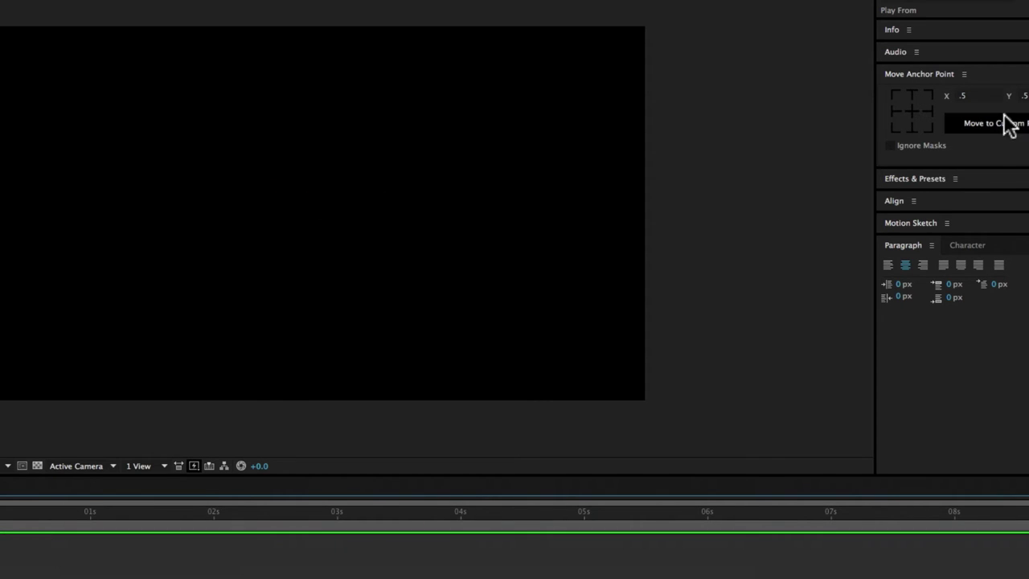
- Type MOTION GRAPHICS as left-aligned text in the composition
left_click(888, 266)
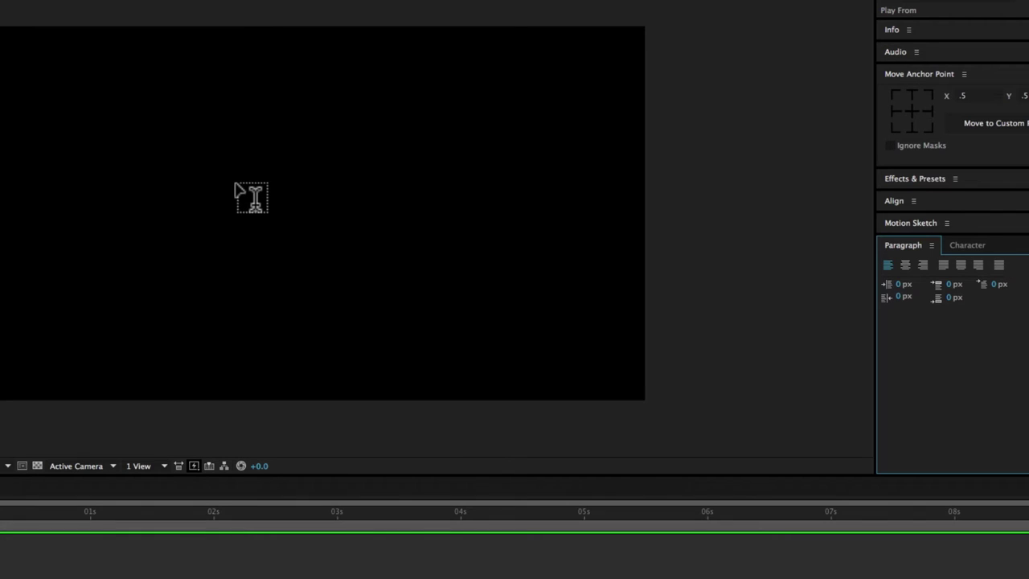
left_click(240, 185)
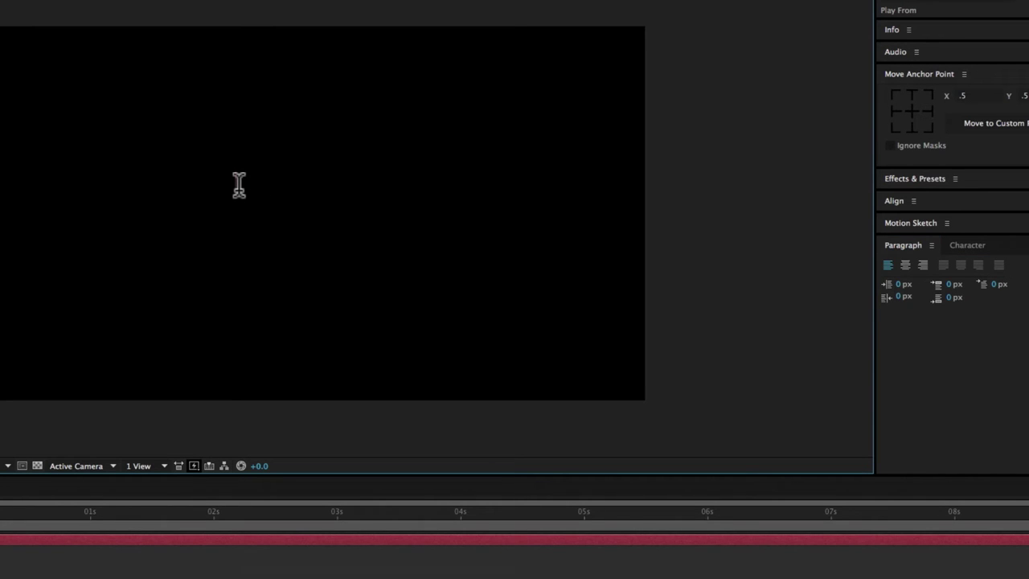
type("MOTION GRAPHICS")
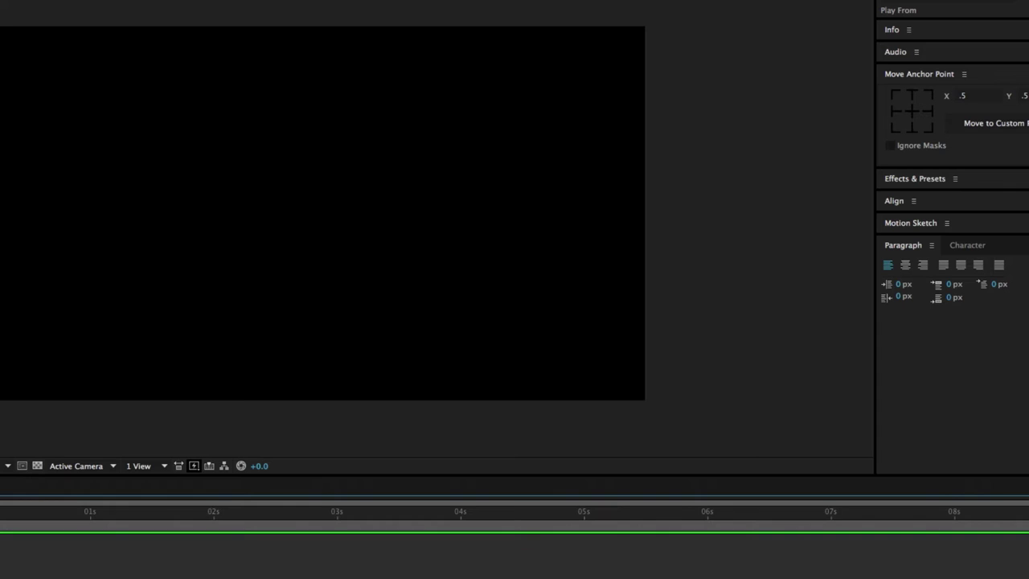
- Switch to right alignment, type MOTION GRAPHICS again, then delete that layer
left_click(922, 266)
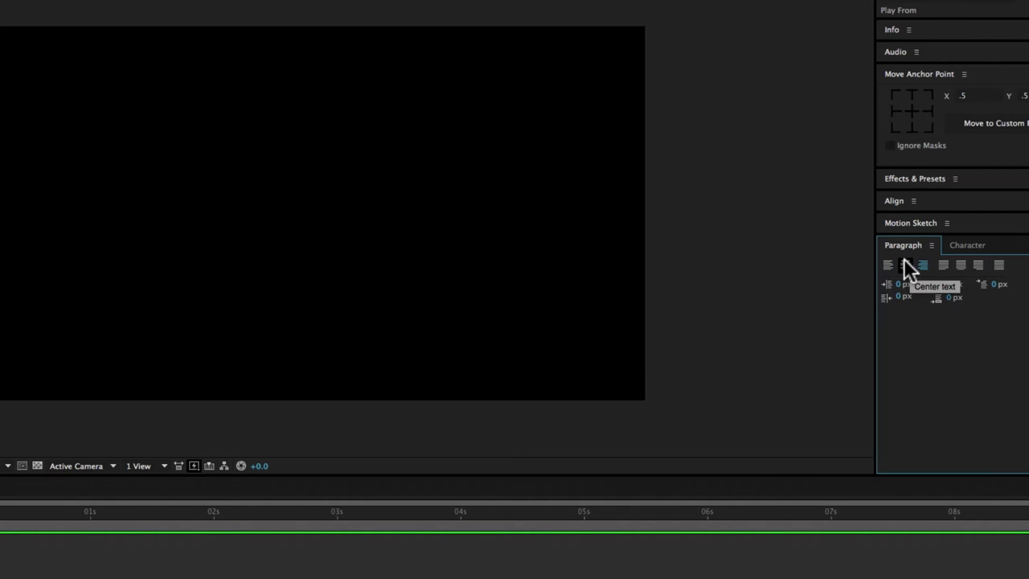
left_click(392, 190)
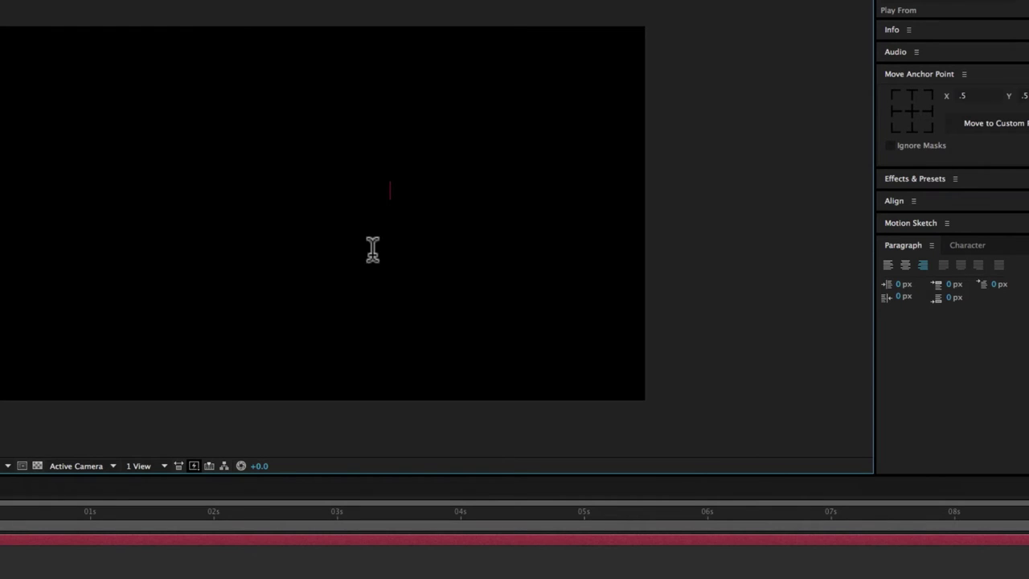
type("MOTION GRAPHICS")
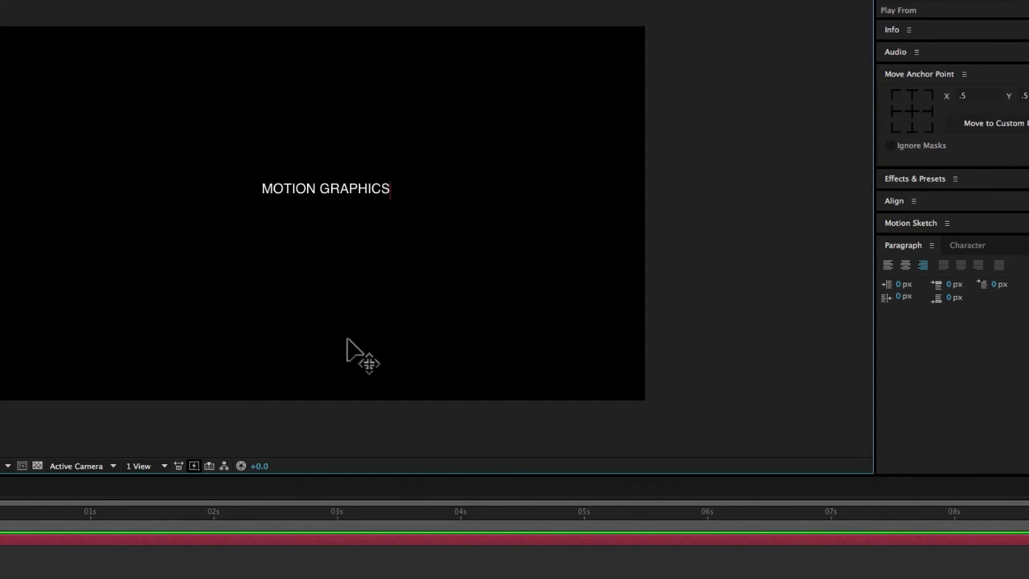
left_click(95, 536)
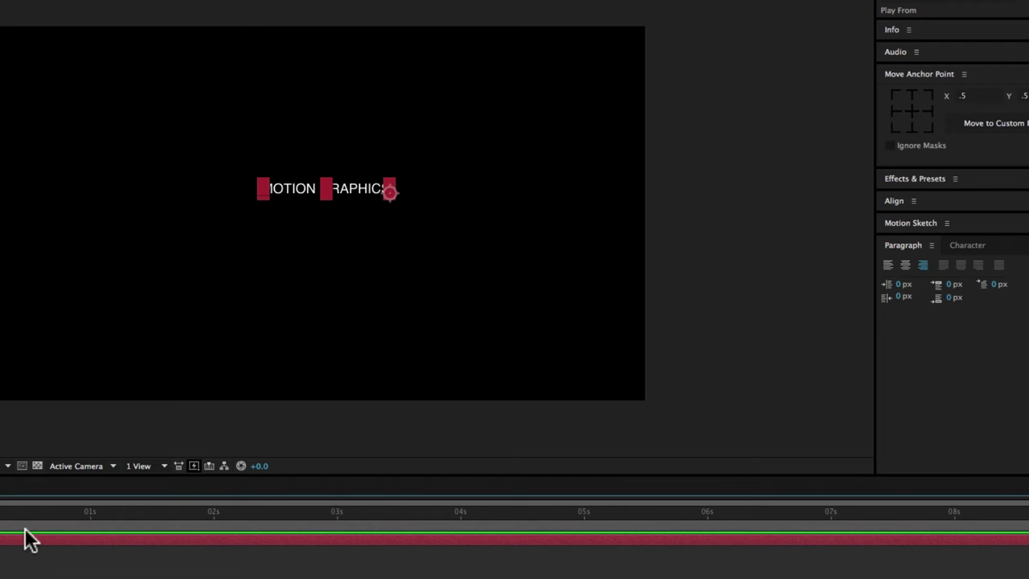
key("Delete")
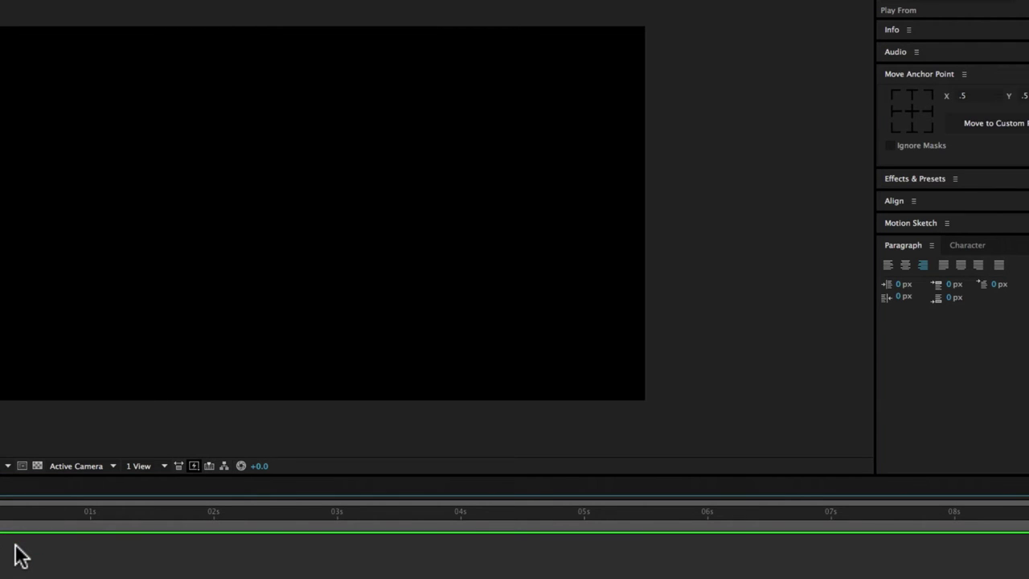
- Set centre alignment and type MOTION GRAPHICS near the middle of the composition
left_click(906, 264)
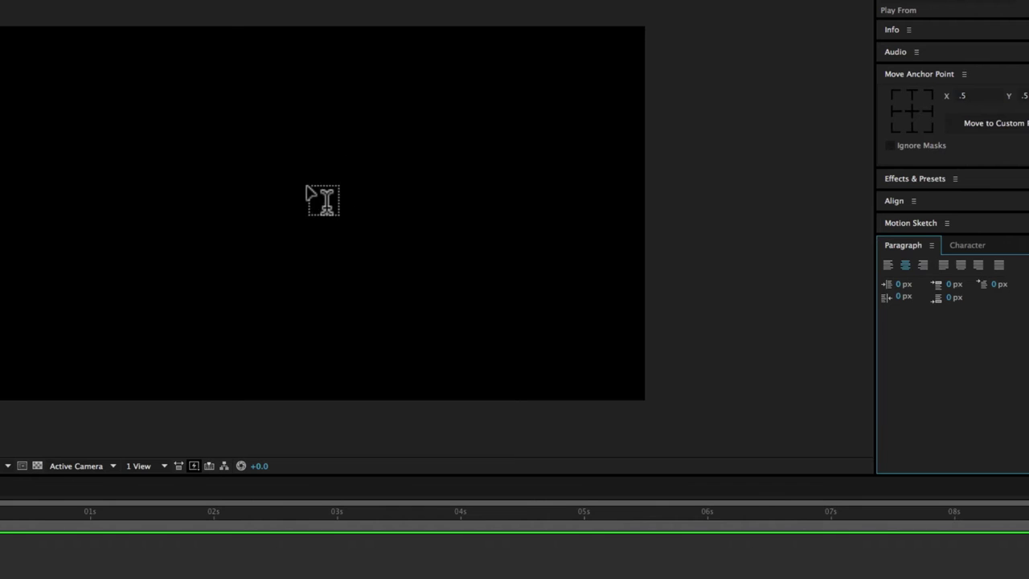
left_click(322, 197)
type("MOTION GRAPHICS")
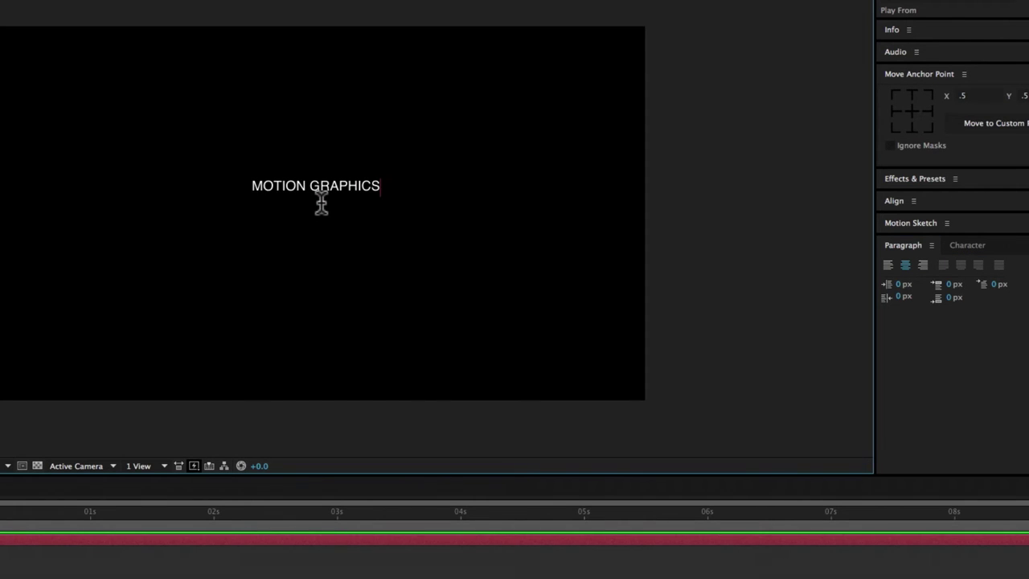
left_click(40, 531)
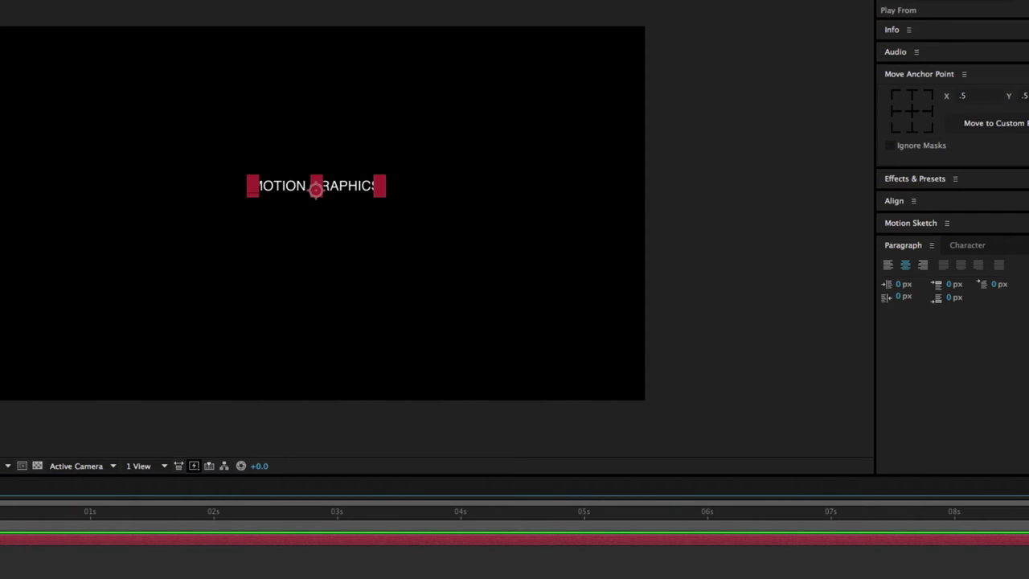
- Set the MOTION GRAPHICS layer's font size to 99 px in the Character panel
left_click(969, 245)
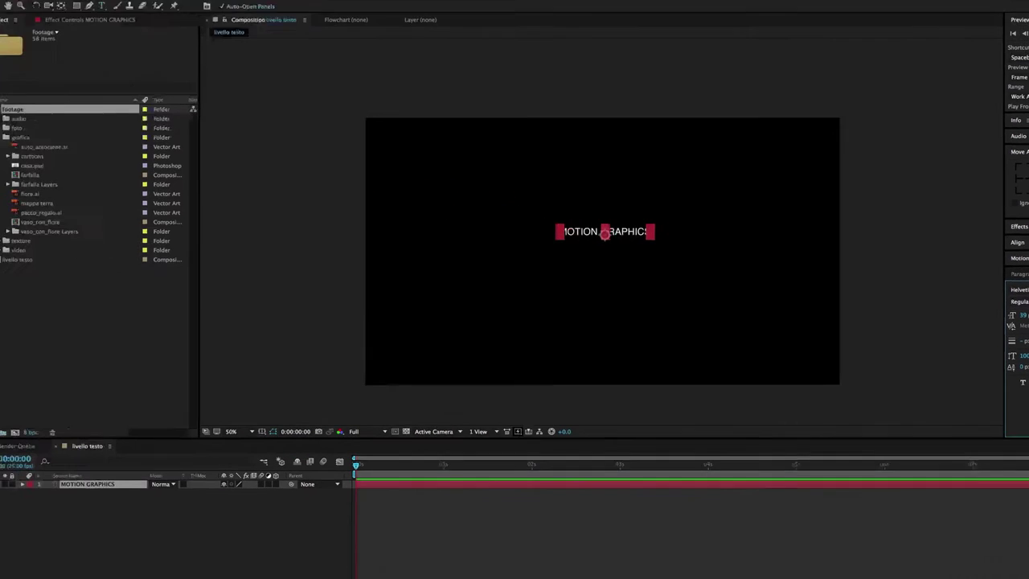
left_click(112, 483)
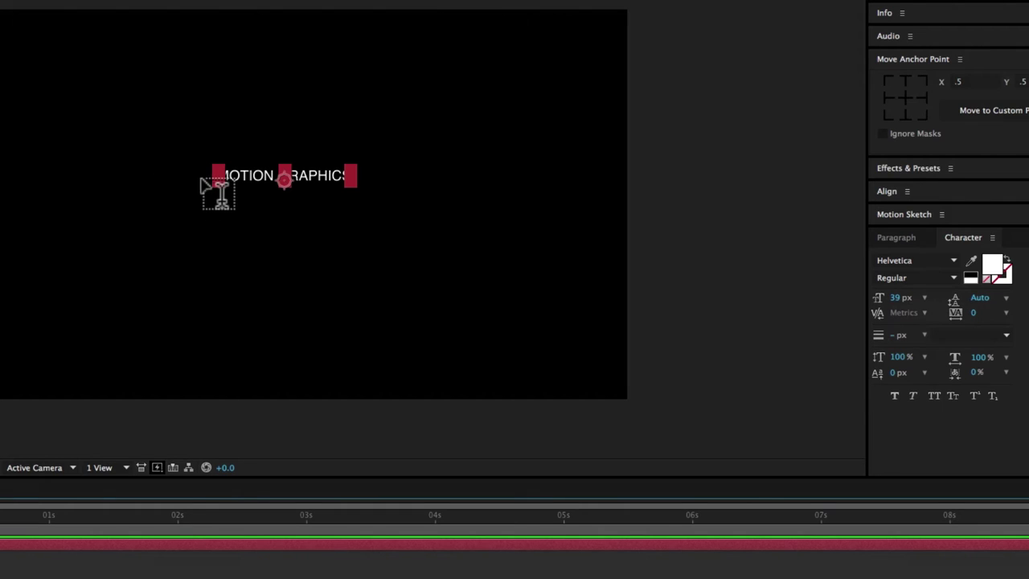
left_click(895, 298)
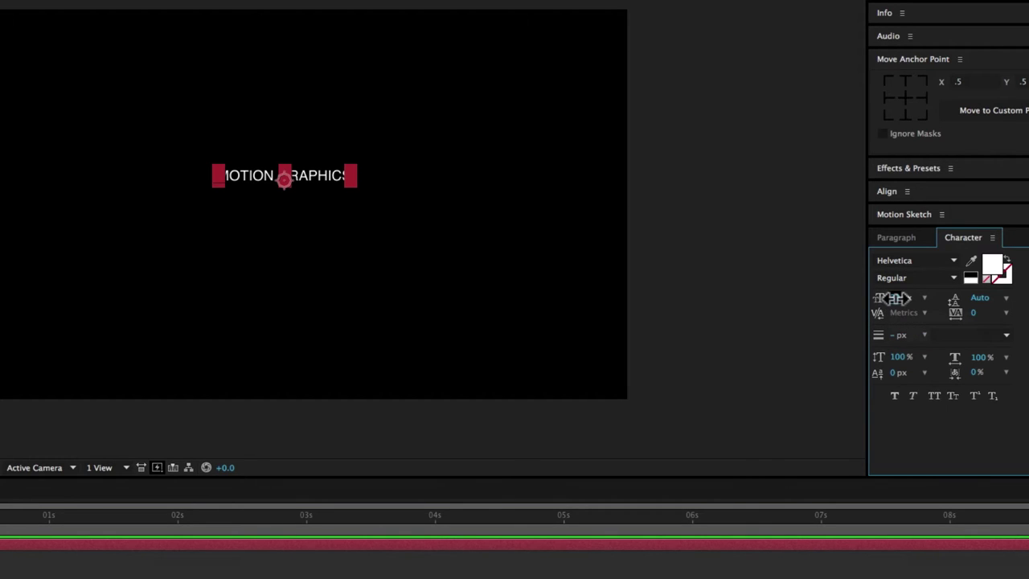
mouse_move(895, 298)
left_mouse_down()
mouse_move(932, 291)
mouse_move(899, 299)
left_mouse_up()
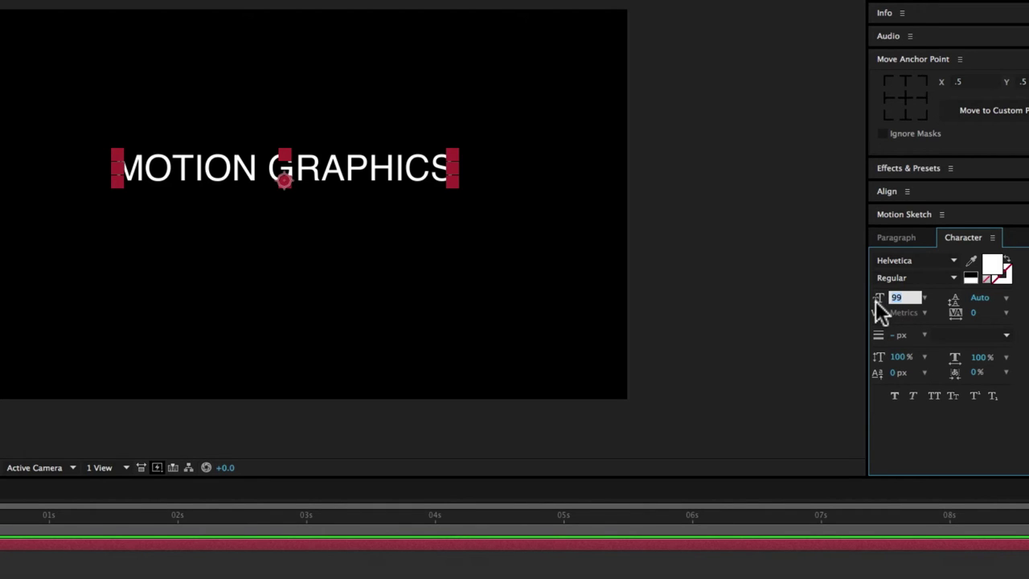
key("Return")
left_click(921, 259)
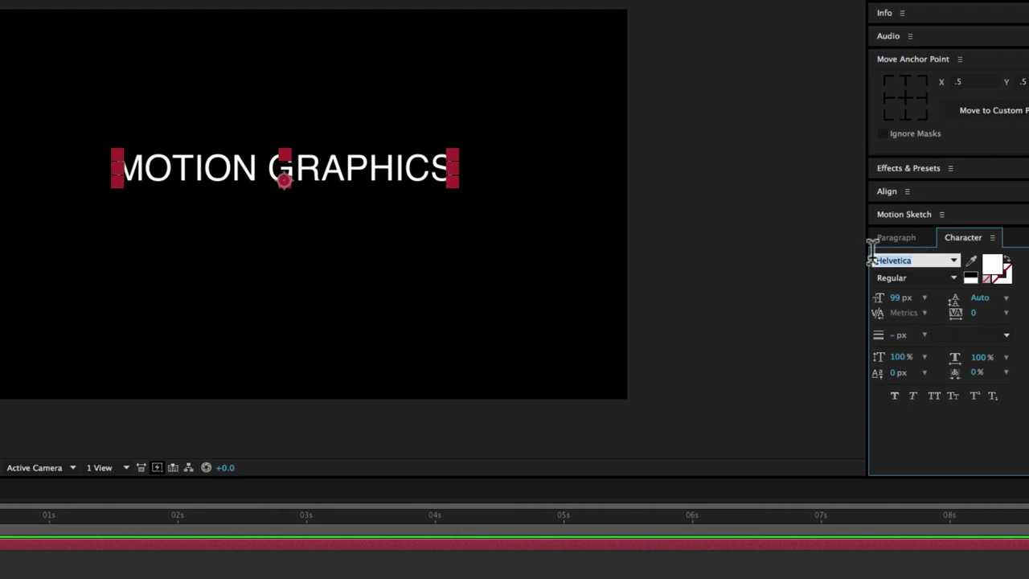
left_click(955, 261)
left_click_drag(1013, 370, 1018, 319)
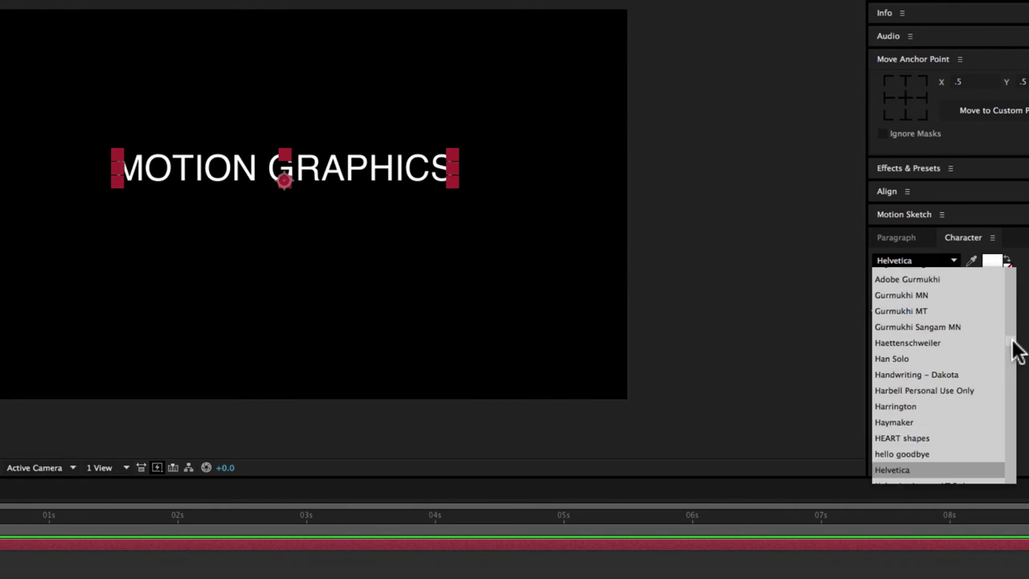
left_click(904, 272)
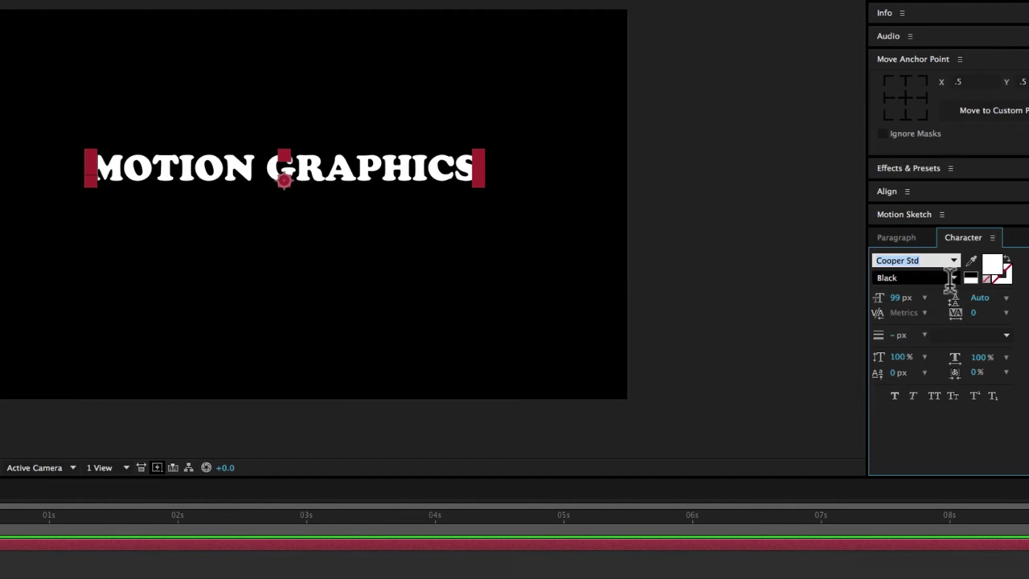
left_click(956, 261)
left_click_drag(1012, 328, 1021, 277)
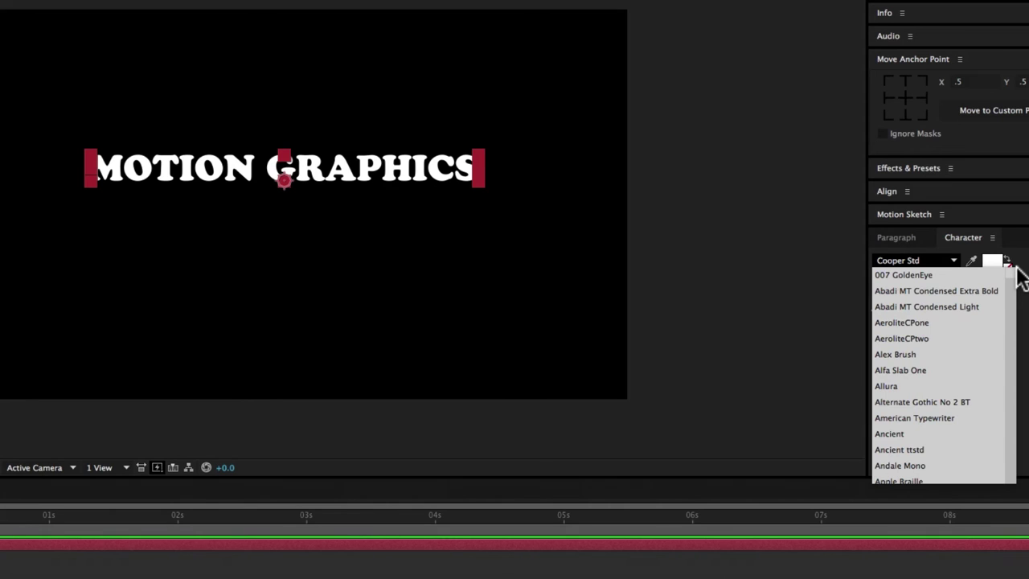
mouse_move(1020, 278)
left_mouse_down()
mouse_move(1005, 354)
mouse_move(997, 347)
left_mouse_up()
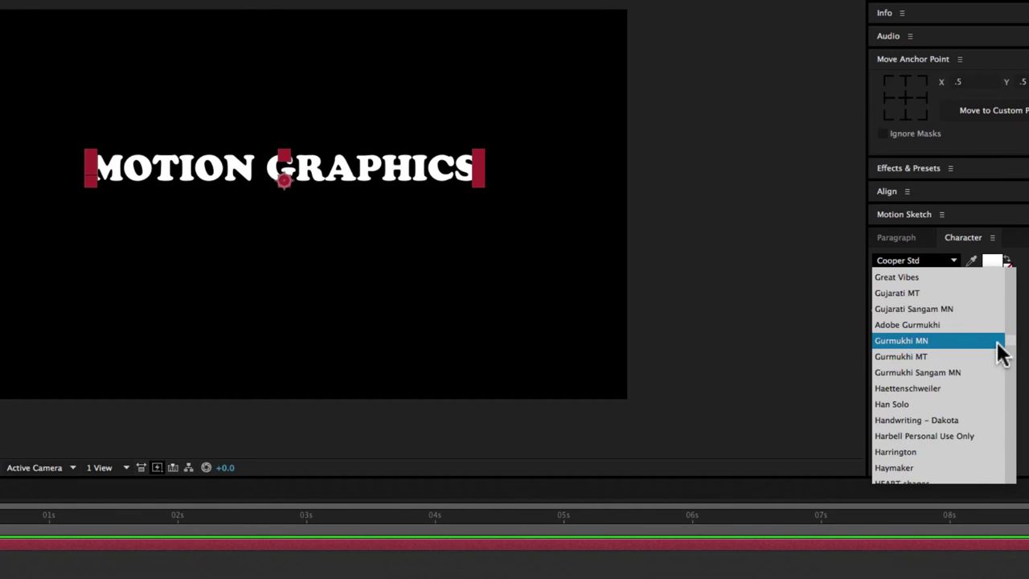
scroll(923, 407, "down", 3)
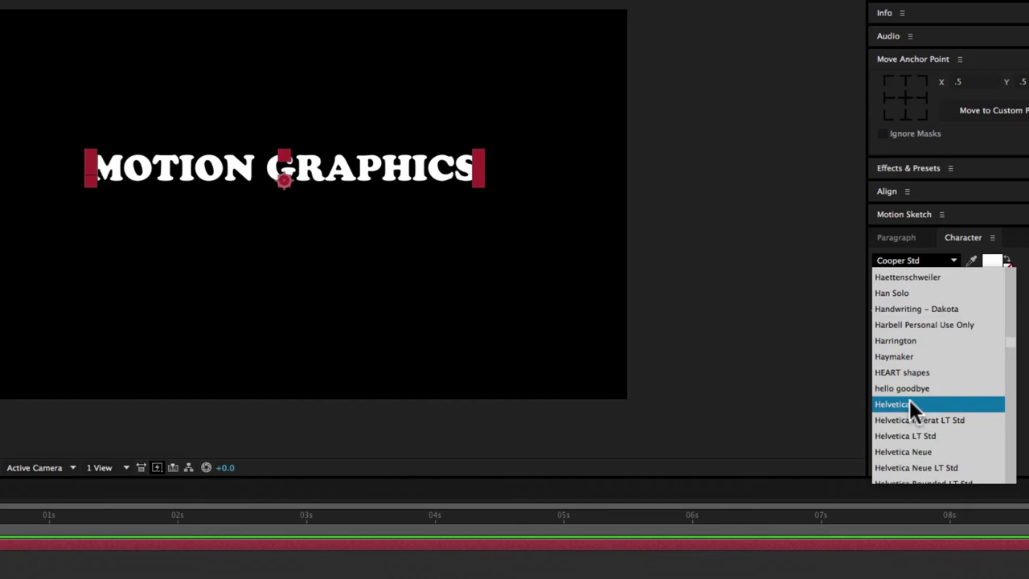
left_click(909, 405)
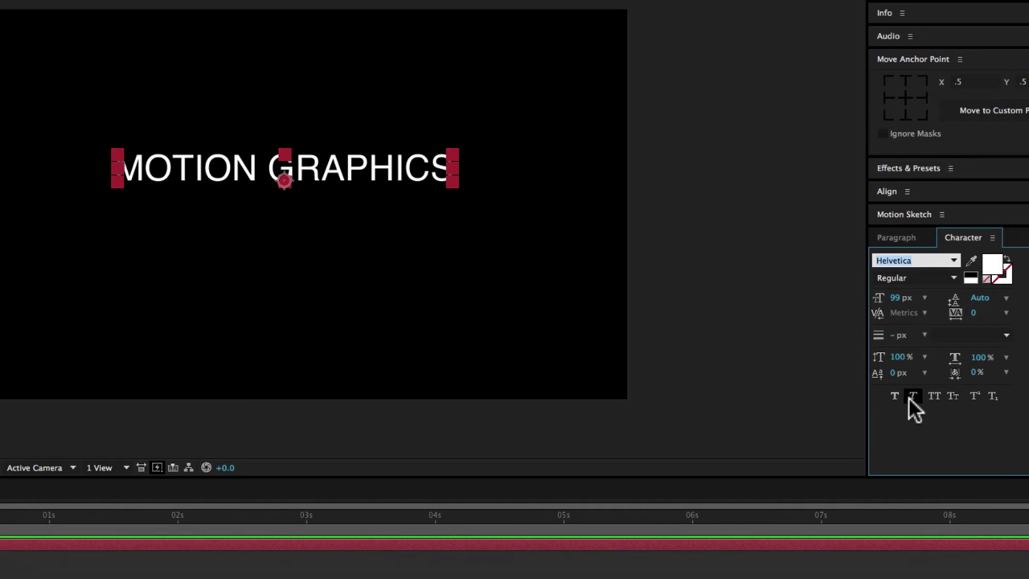
- Browse the Helvetica font styles and set the text to Bold
left_click(955, 279)
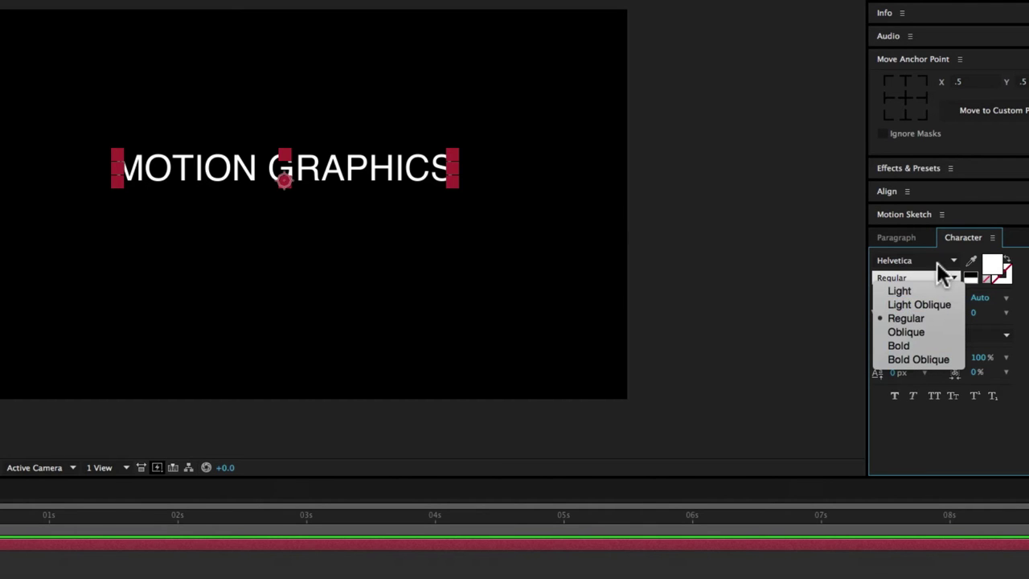
left_click(911, 261)
left_click(911, 261)
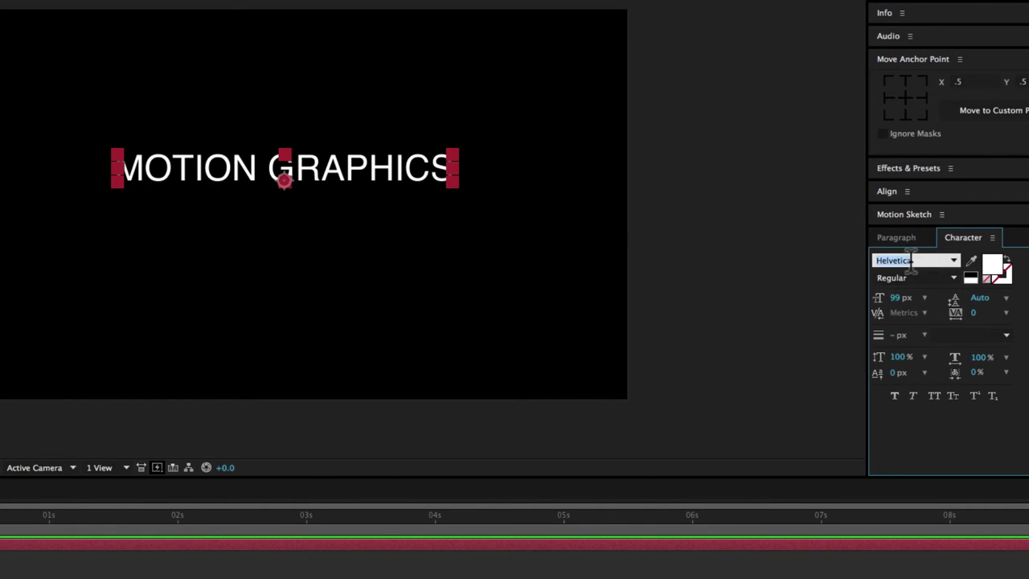
left_click(952, 277)
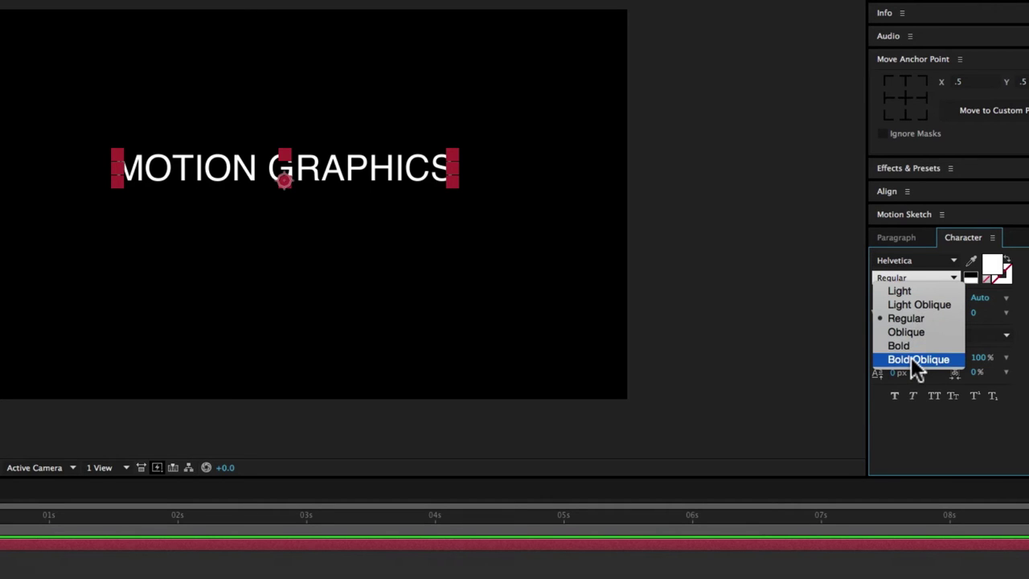
left_click(908, 319)
left_click(954, 278)
left_click(904, 346)
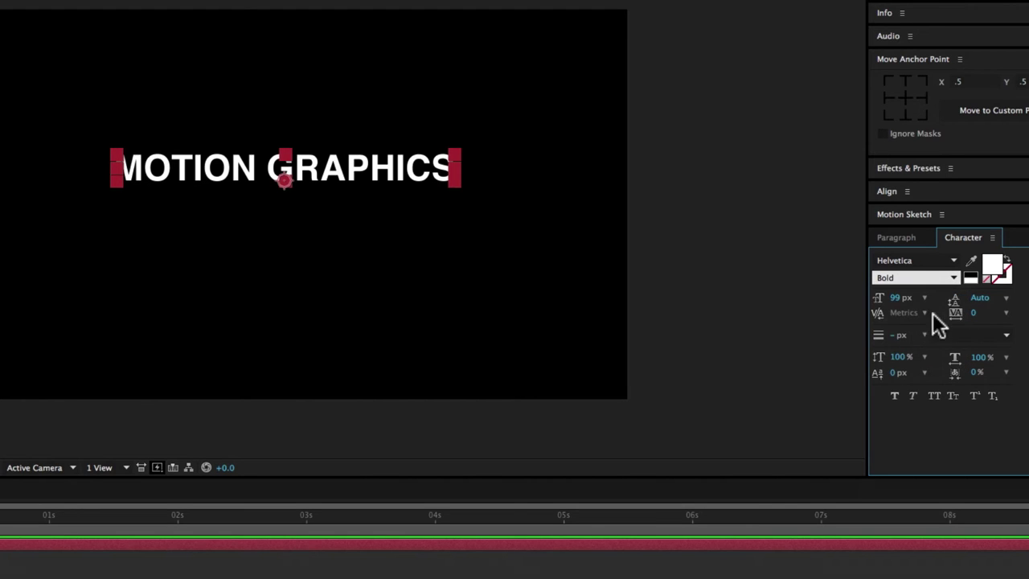
- Try the Light style, then switch the text back to Bold
left_click(955, 274)
left_click(913, 287)
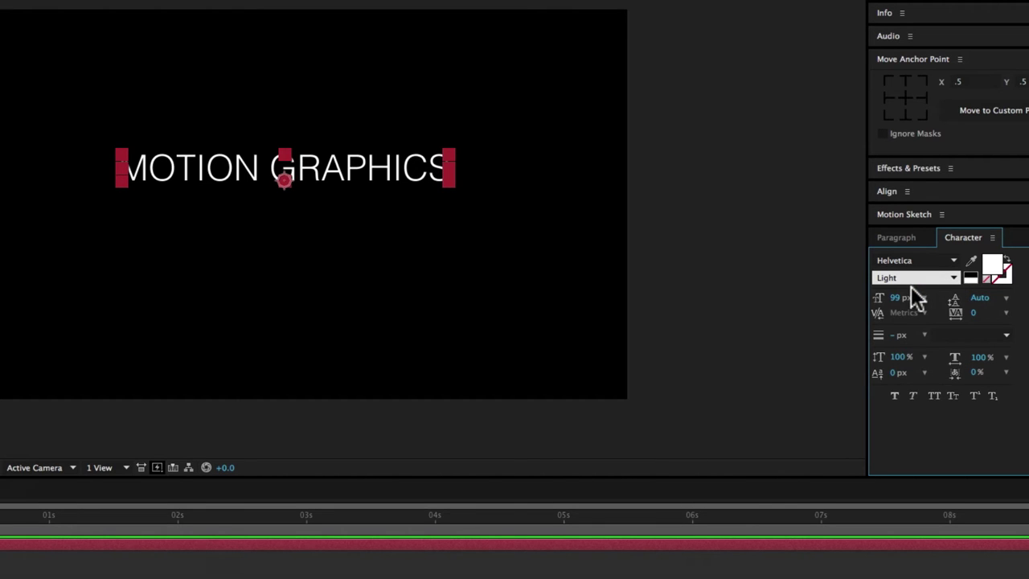
left_click(954, 276)
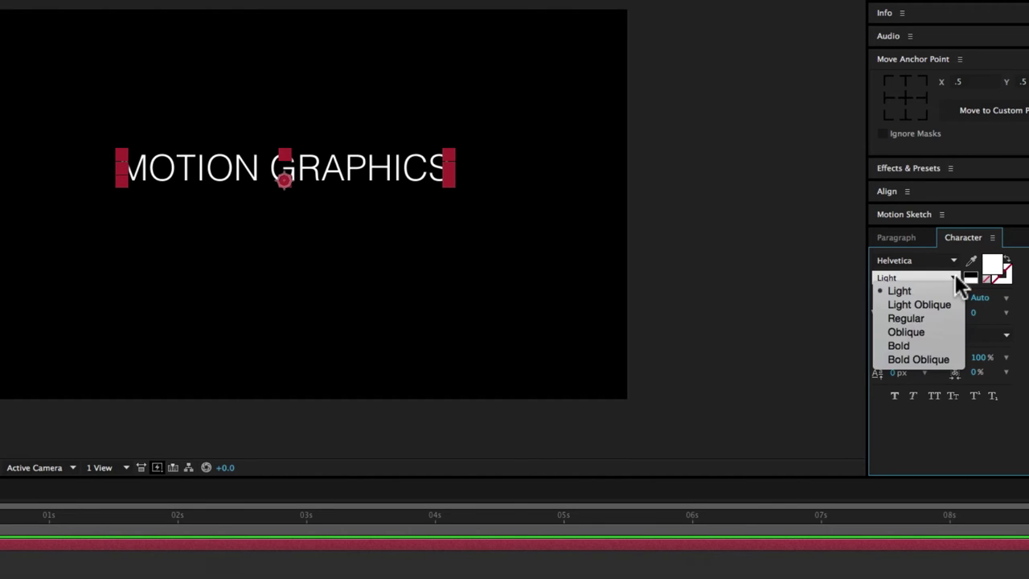
left_click(911, 345)
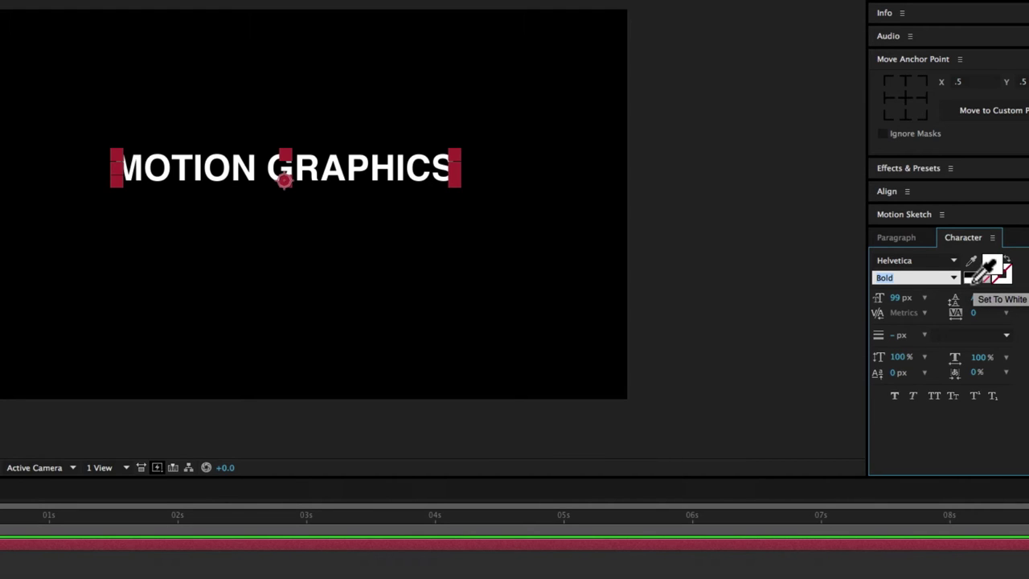
- Toggle the text fill to black and back to white
left_click(970, 281)
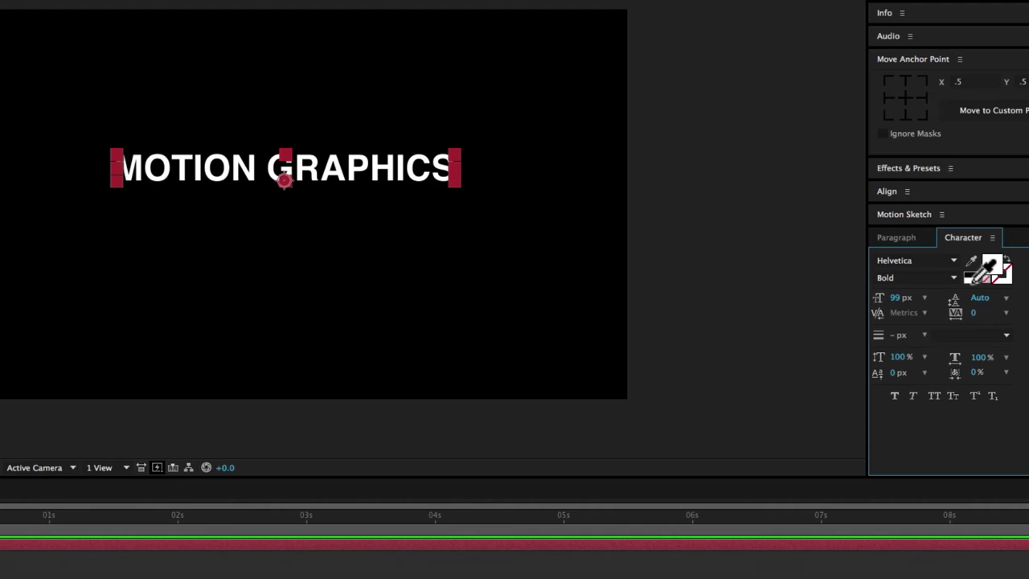
left_click(969, 276)
left_click(970, 281)
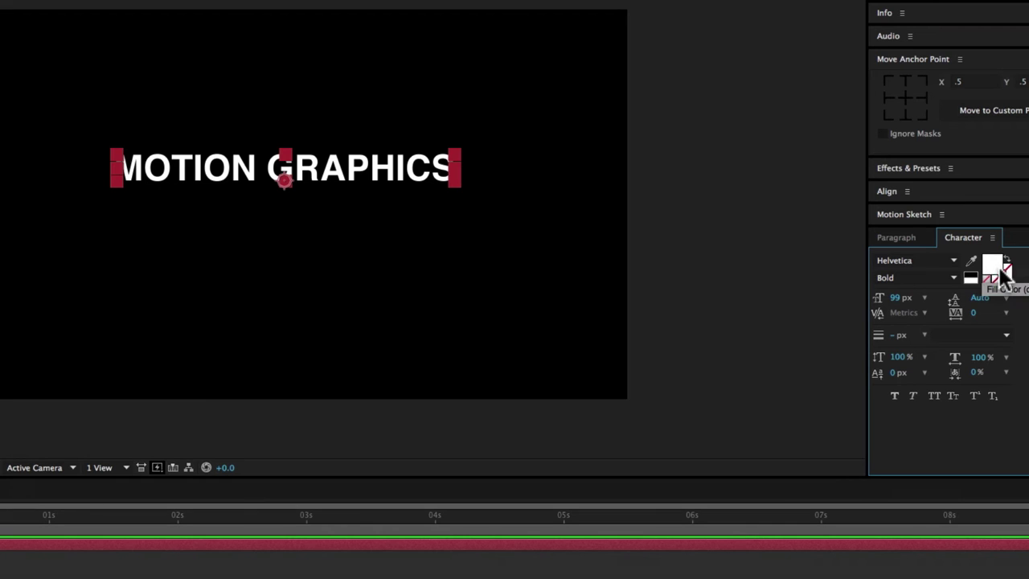
- Pick a bright green fill colour for the text in the colour picker
left_click(997, 271)
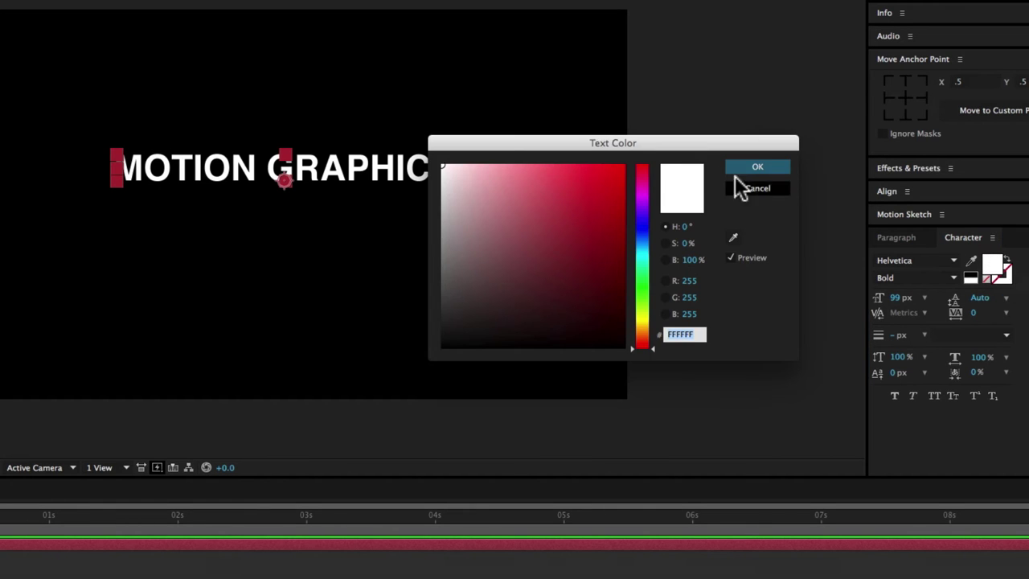
left_click_drag(668, 137, 688, 188)
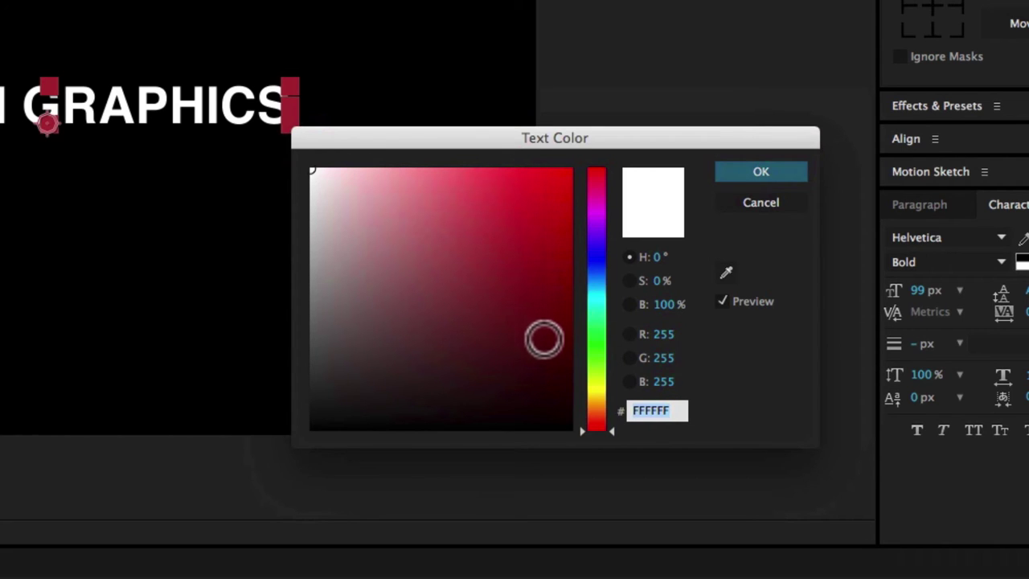
left_click(596, 421)
mouse_move(596, 414)
left_mouse_down()
mouse_move(596, 323)
mouse_move(599, 334)
left_mouse_up()
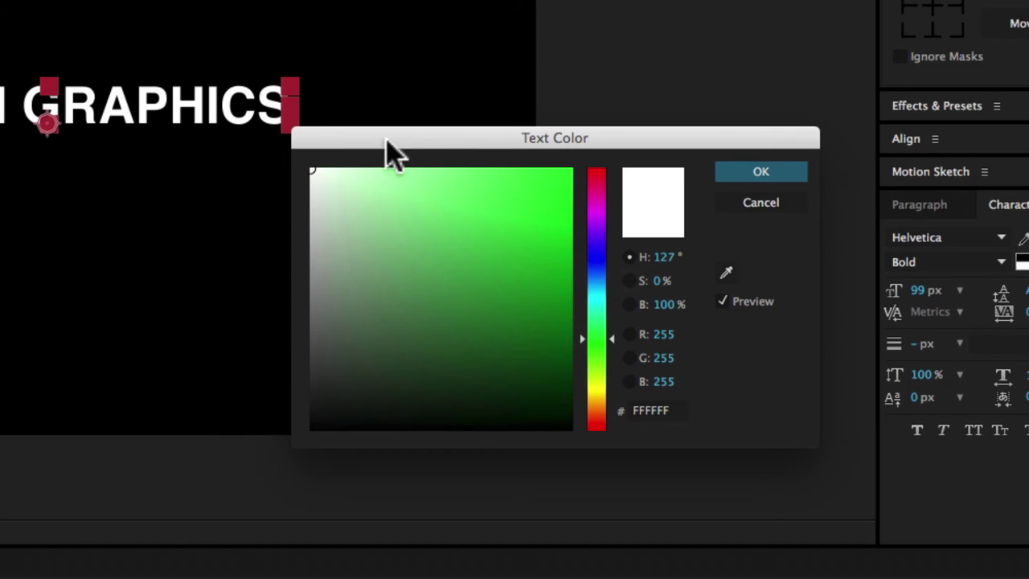
mouse_move(468, 263)
left_mouse_down()
mouse_move(545, 193)
mouse_move(444, 195)
mouse_move(533, 215)
mouse_move(574, 166)
mouse_move(527, 214)
left_mouse_up()
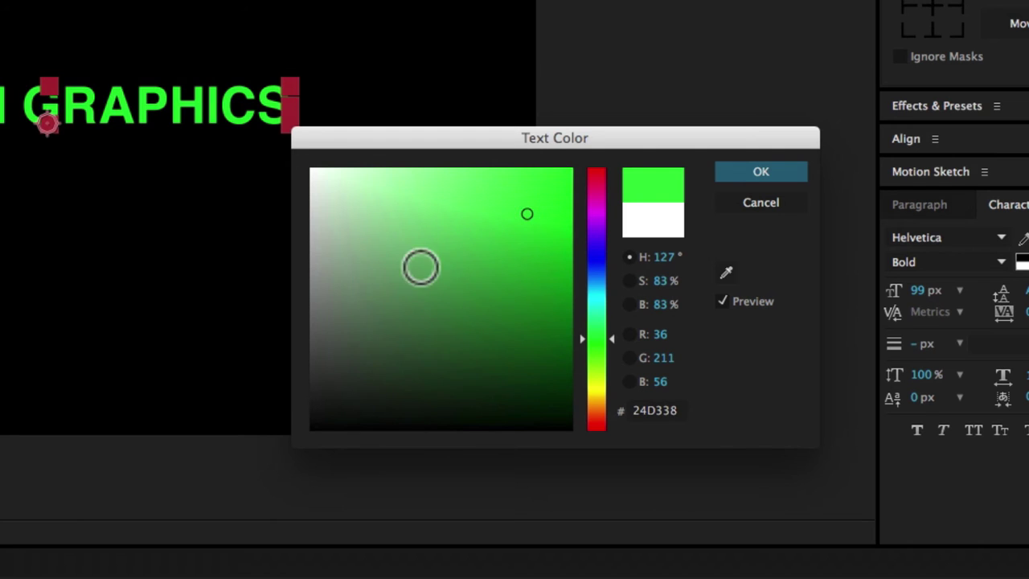
left_click(762, 172)
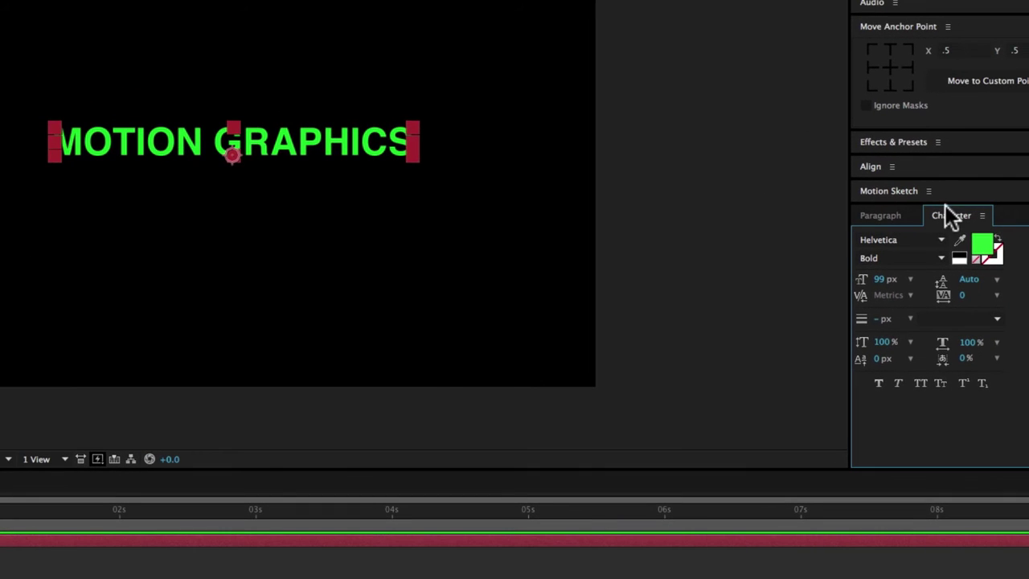
- Set the stroke colour to white, after briefly trying red, with an 11 px stroke width
left_click(997, 253)
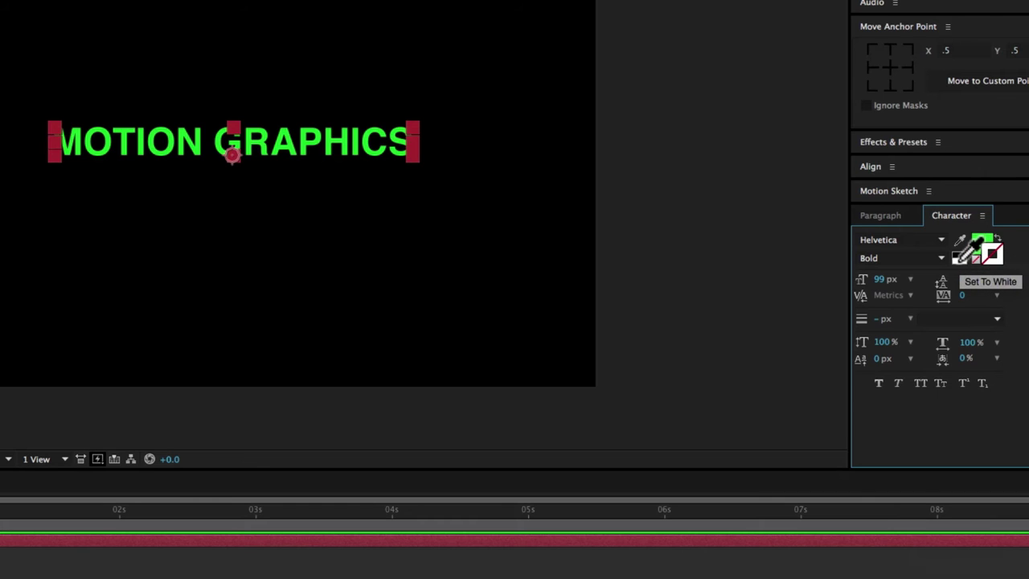
left_click(958, 259)
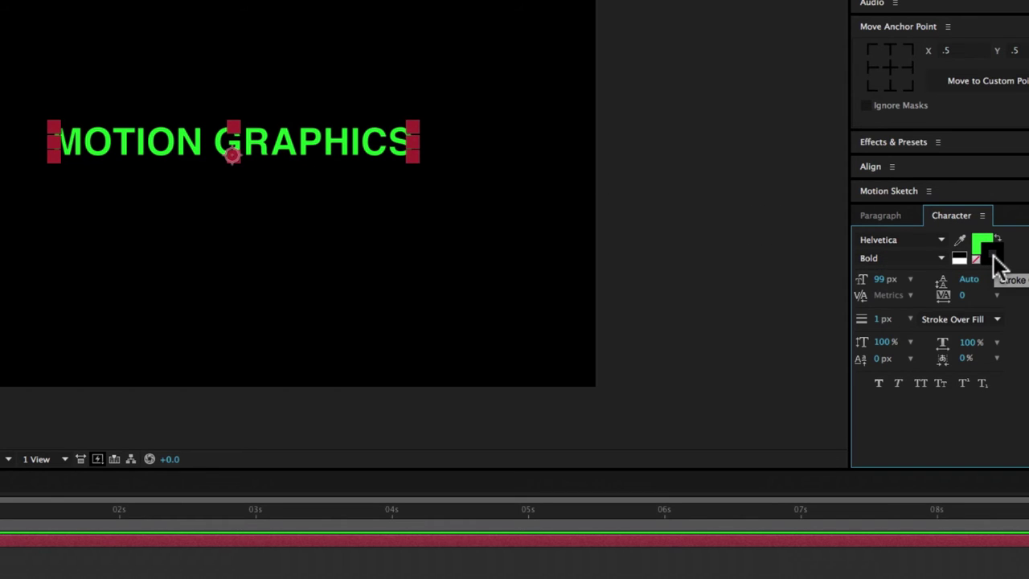
left_click(995, 257)
left_click(619, 221)
left_click(583, 246)
left_click(788, 191)
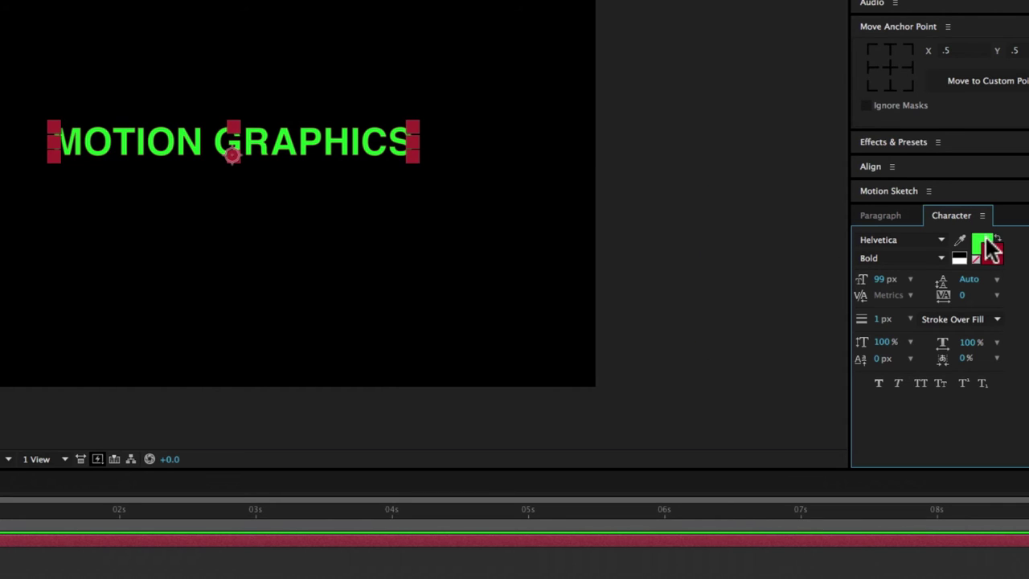
left_click(960, 261)
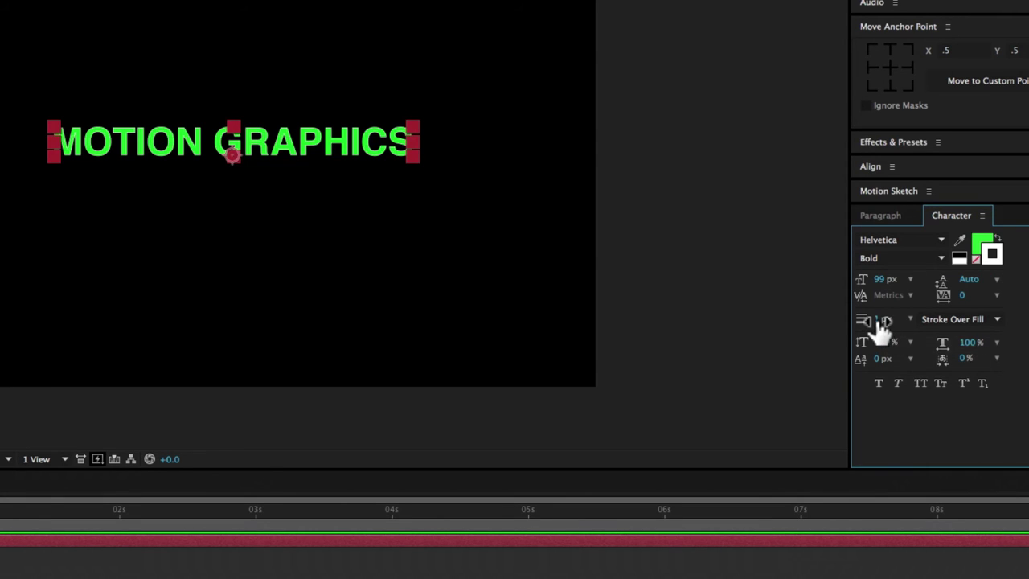
left_click_drag(883, 326, 890, 313)
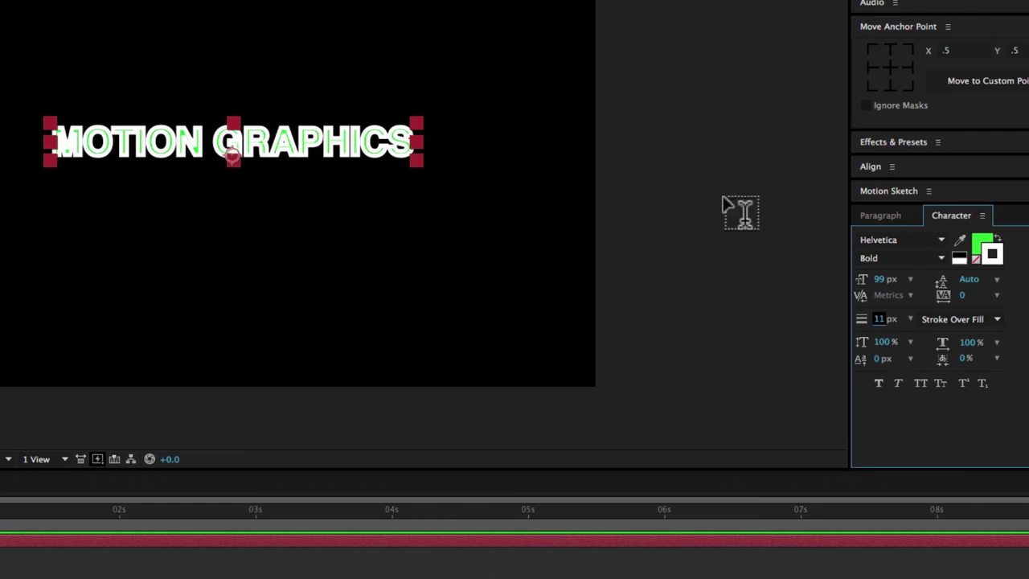
- Switch the stroke order to Fill Over Stroke, keeping the stroke width at 11 px
left_click(961, 322)
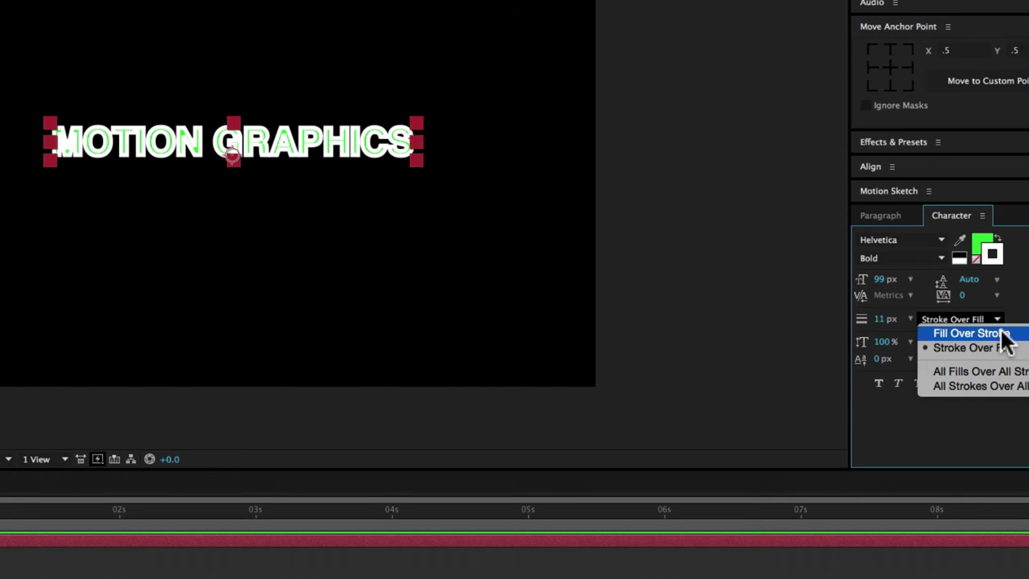
left_click(1005, 335)
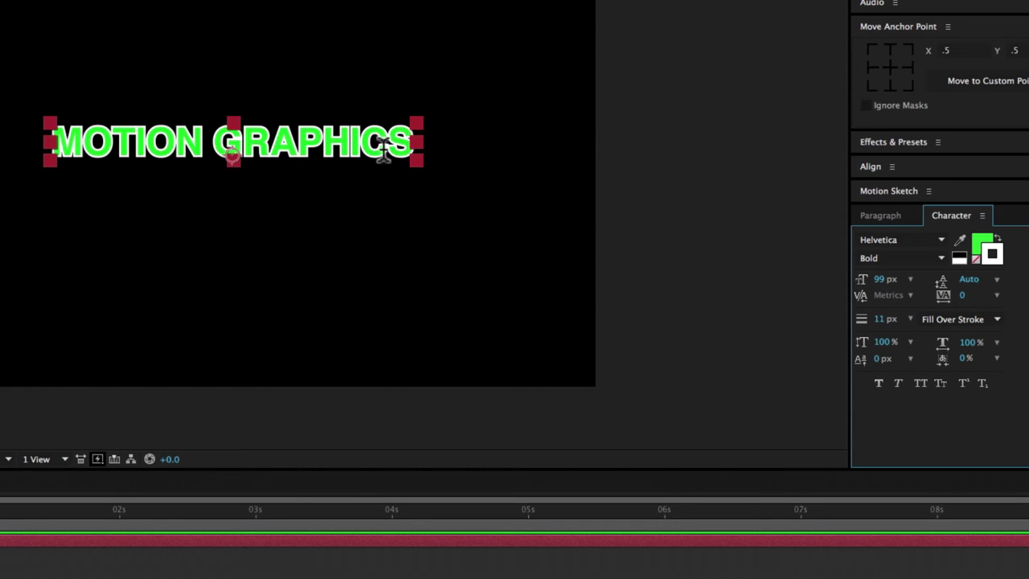
left_click_drag(881, 321, 882, 321)
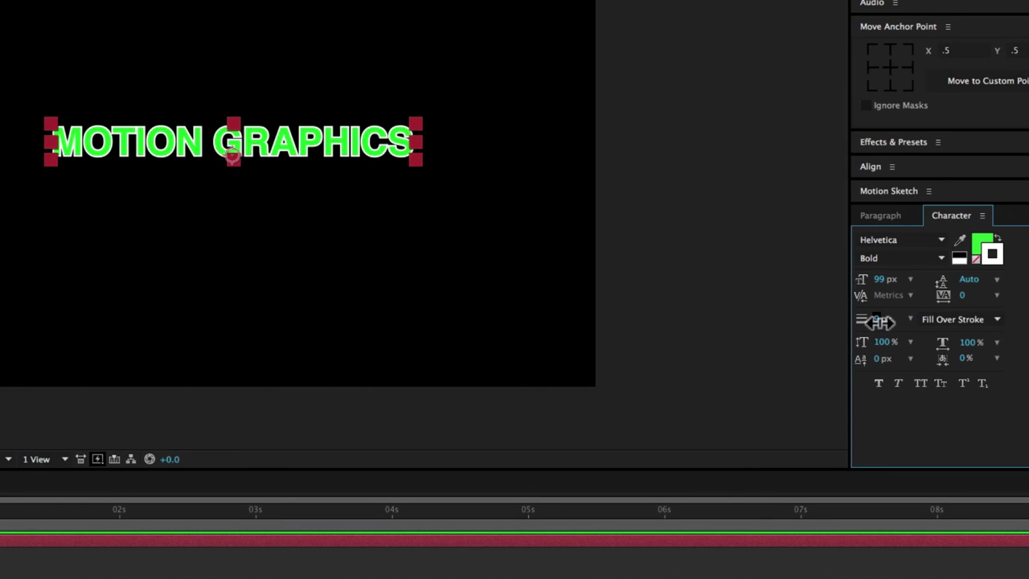
left_click_drag(882, 321, 885, 320)
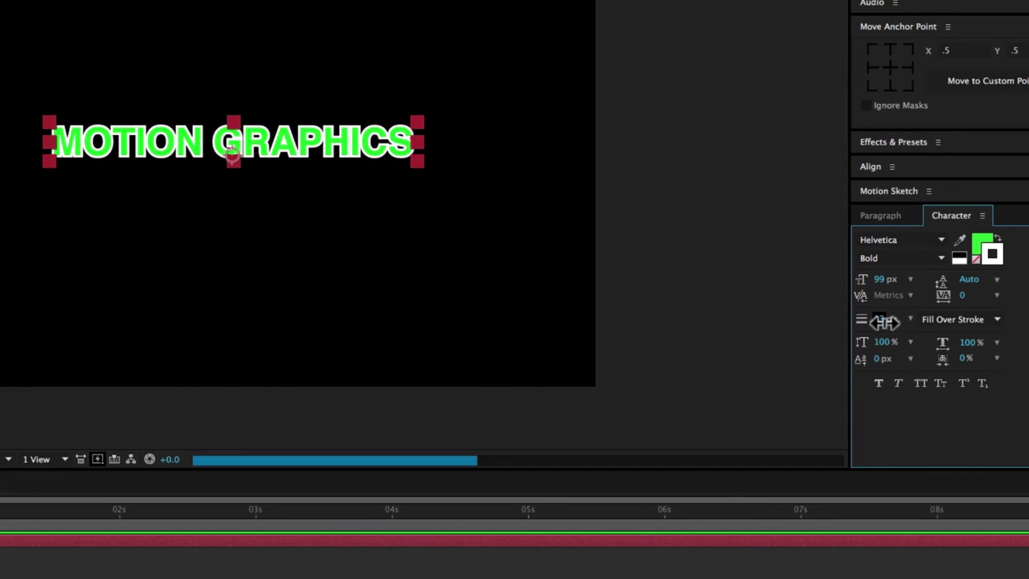
left_click_drag(885, 321, 883, 322)
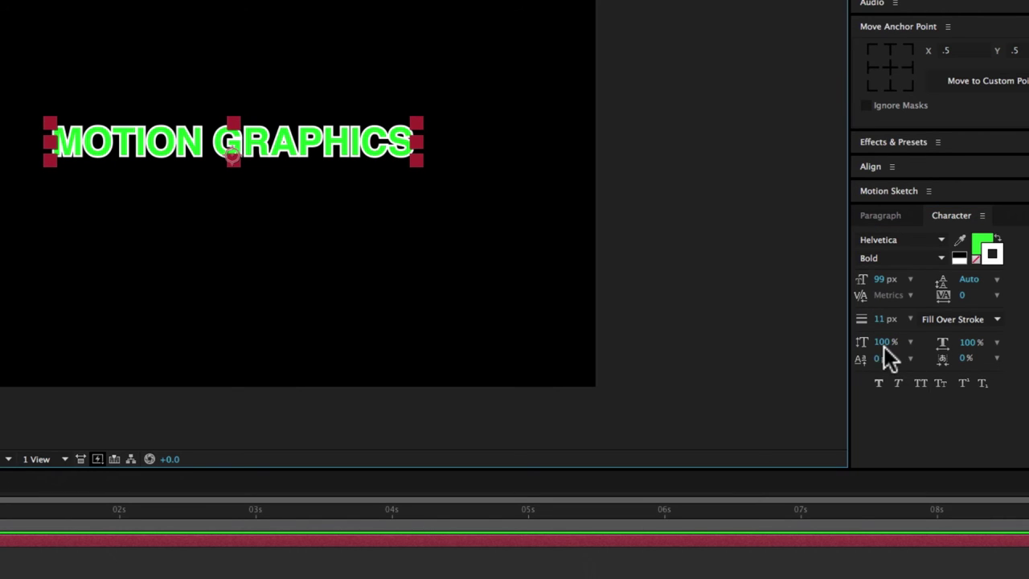
- Reduce the font size to 97 px, leaving leading at Auto
mouse_move(889, 281)
left_mouse_down()
mouse_move(861, 286)
mouse_move(894, 280)
mouse_move(882, 279)
left_mouse_up()
left_click(973, 281)
key("Return")
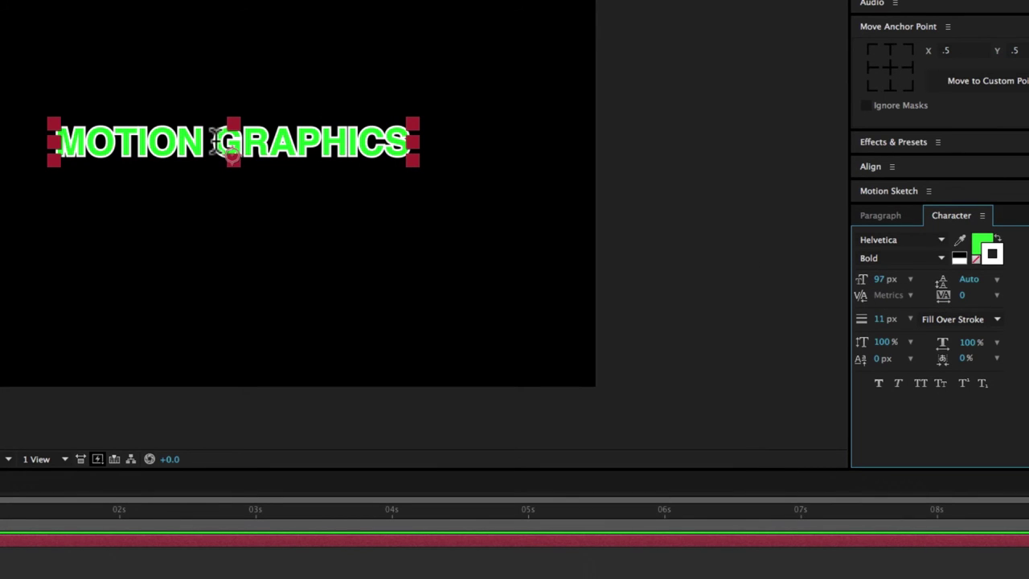
- Put GRAPHICS on a second line, try 67 px leading, then undo back to Auto
left_click(217, 144)
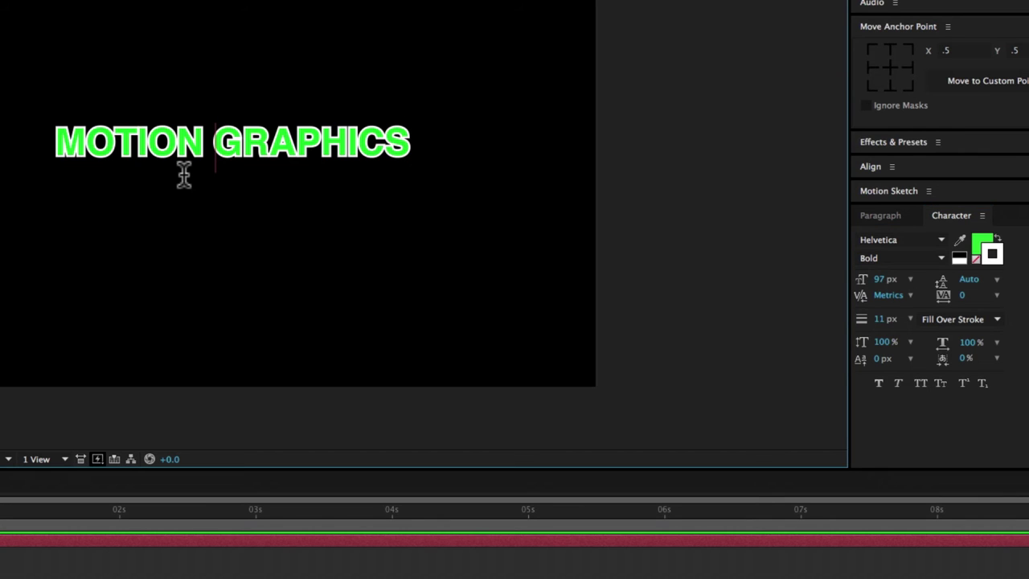
key("Return")
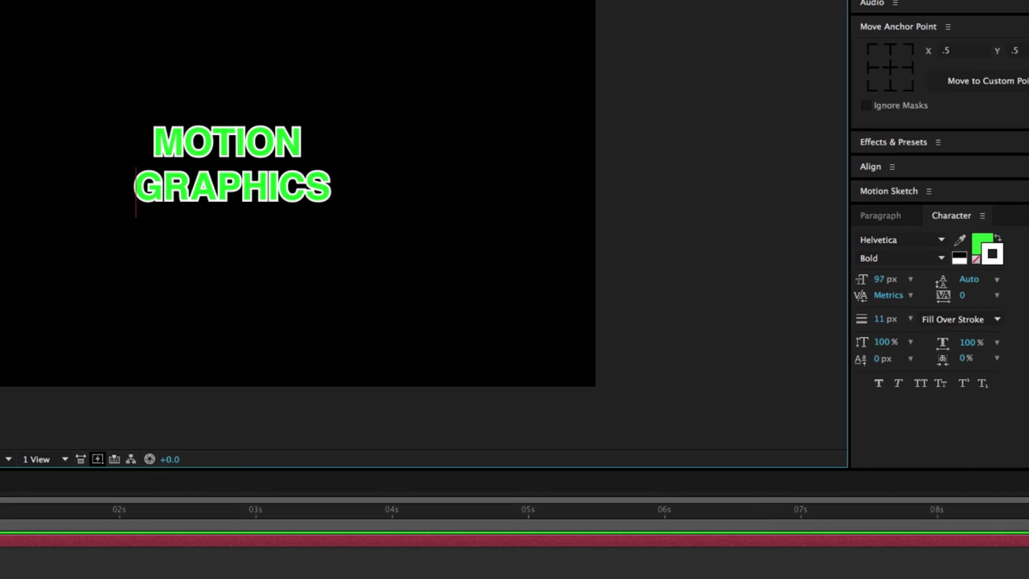
key("Escape")
left_click_drag(960, 284, 1011, 279)
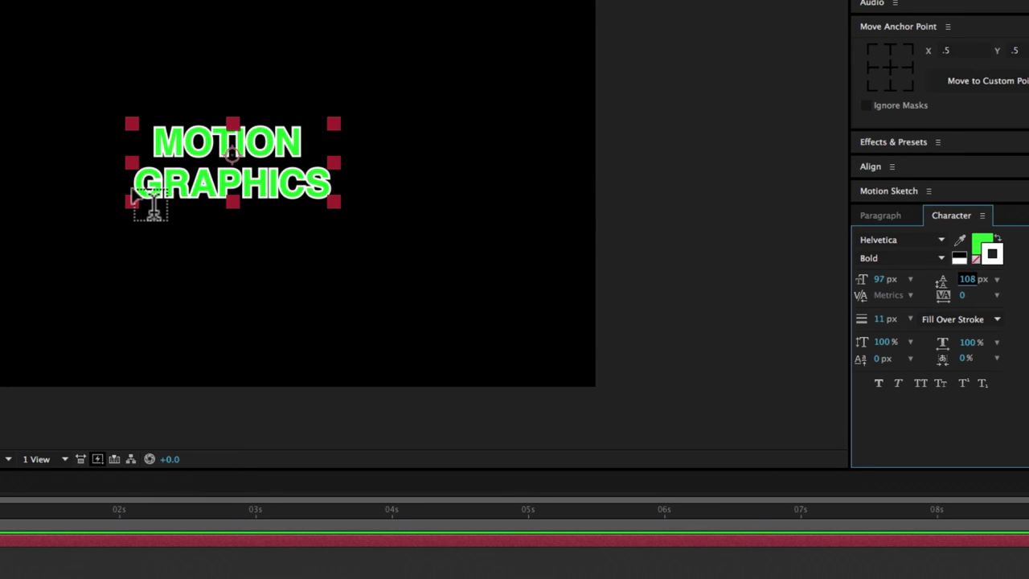
key("ctrl+z")
key("ctrl+z")
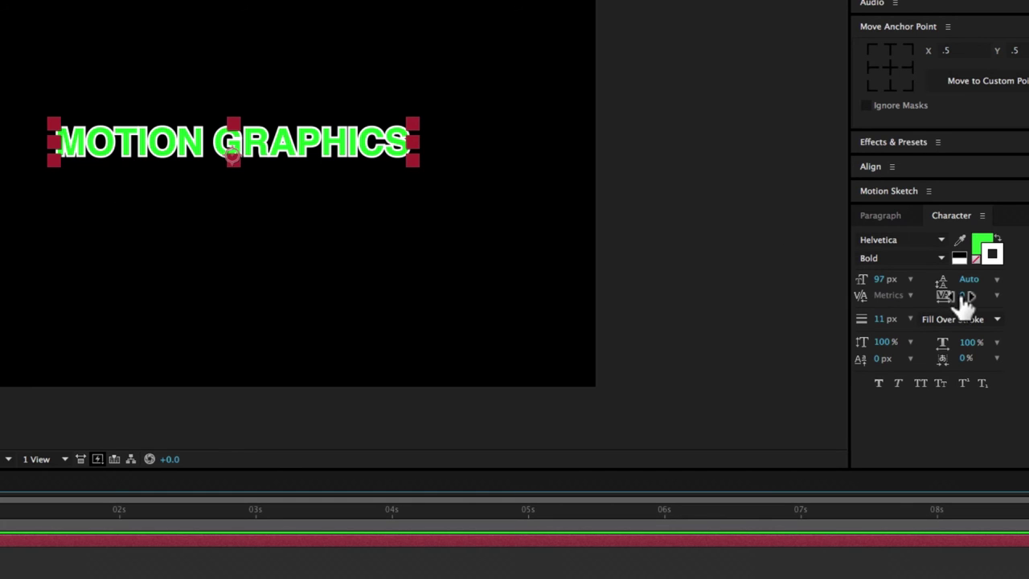
left_click_drag(965, 296, 1026, 287)
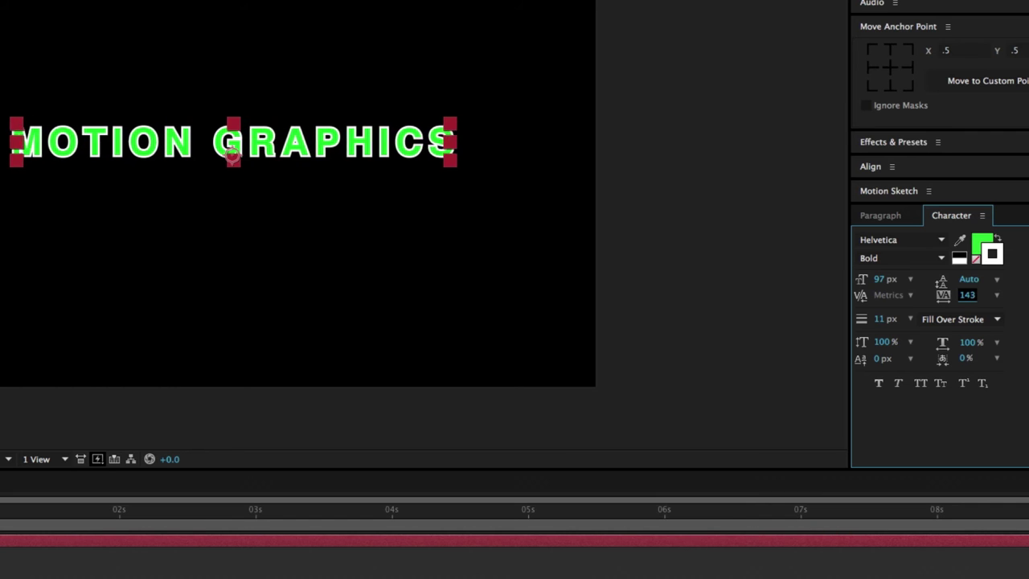
mouse_move(941, 294)
left_mouse_down()
mouse_move(995, 296)
mouse_move(969, 299)
left_mouse_up()
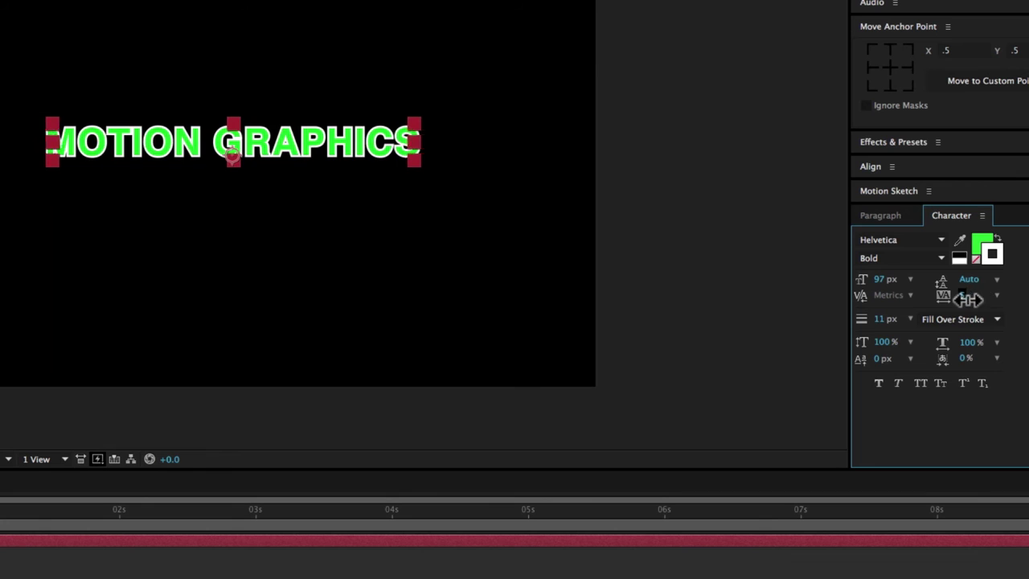
left_click_drag(969, 299, 997, 296)
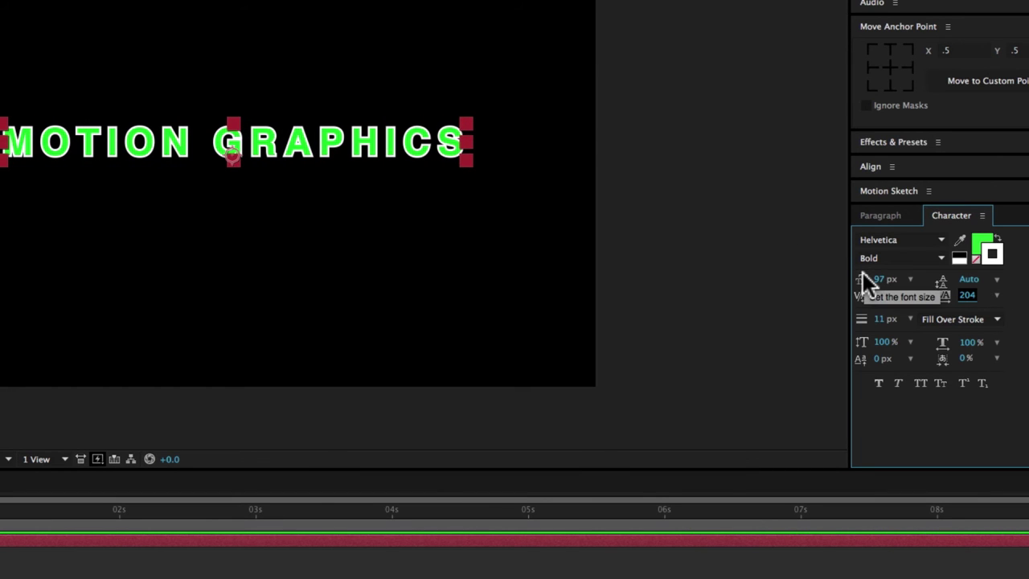
type("0")
key("Return")
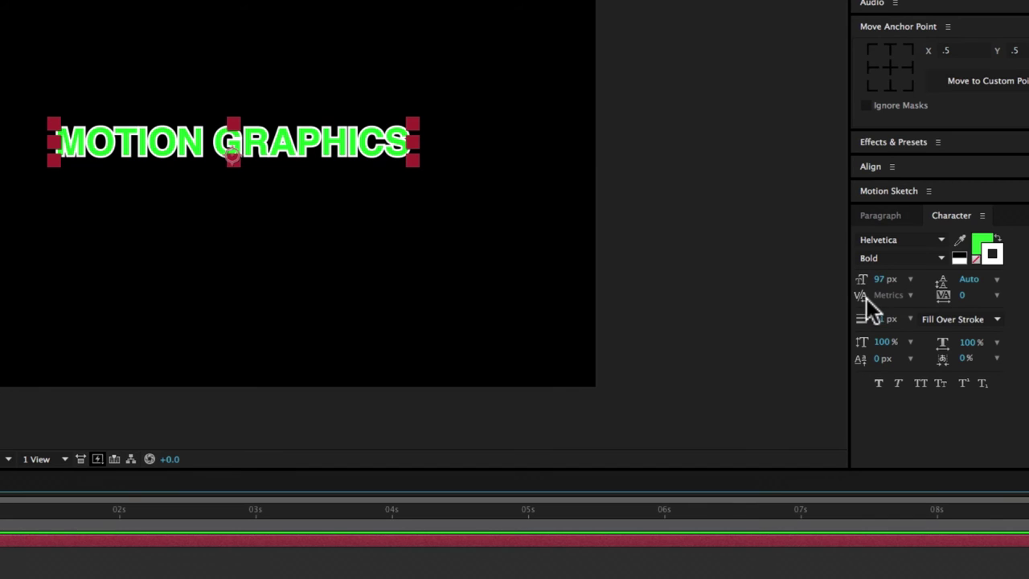
left_click(885, 294)
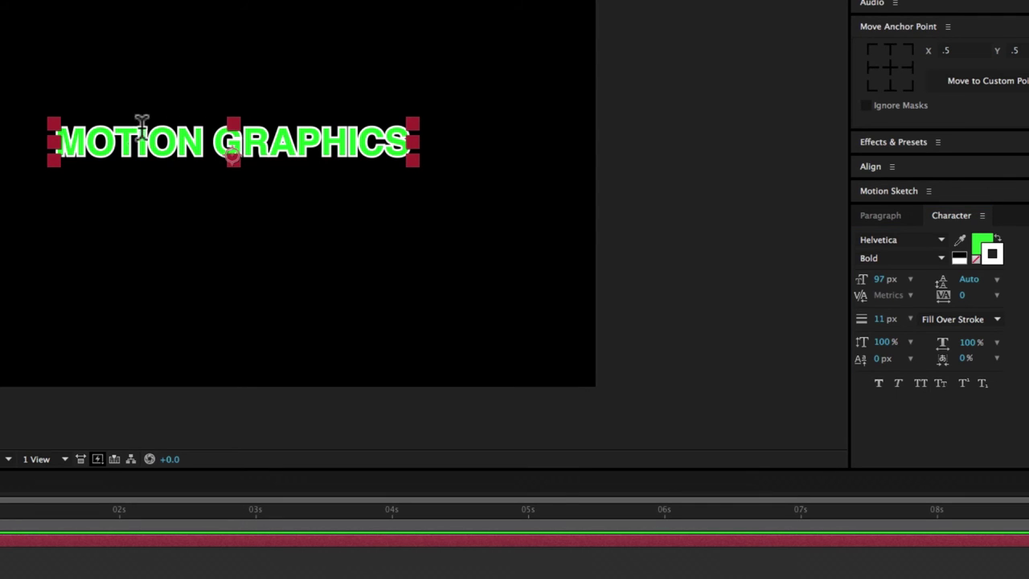
- Set the kerning between the O and T of MOTION to 2
left_click(116, 138)
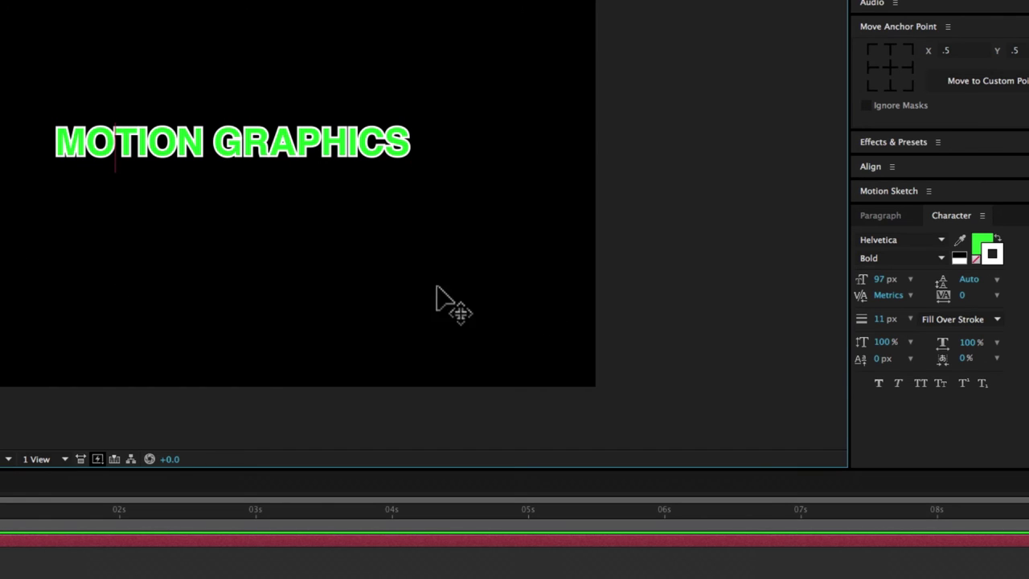
left_click_drag(883, 296, 997, 298)
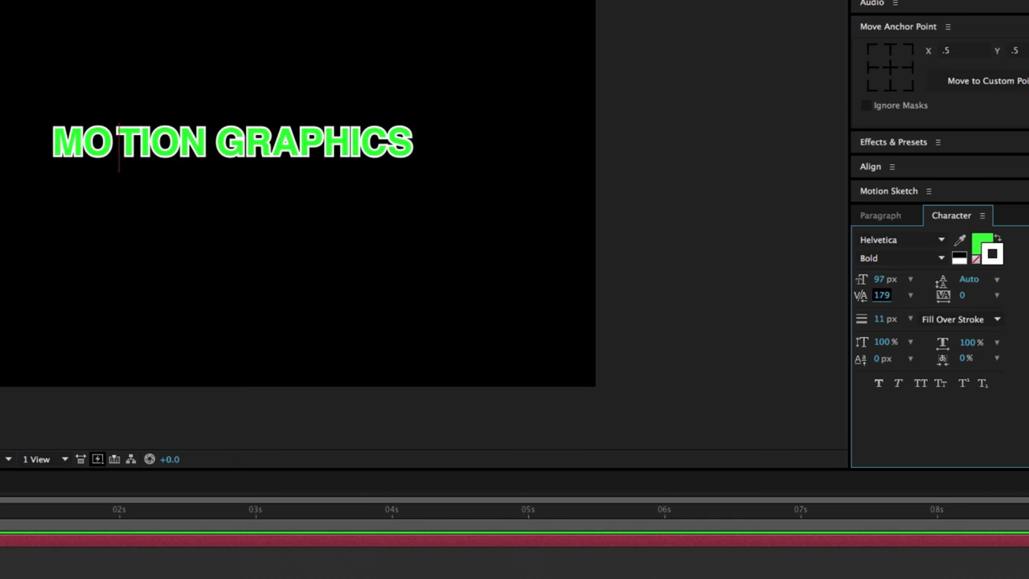
left_click_drag(882, 295, 987, 320)
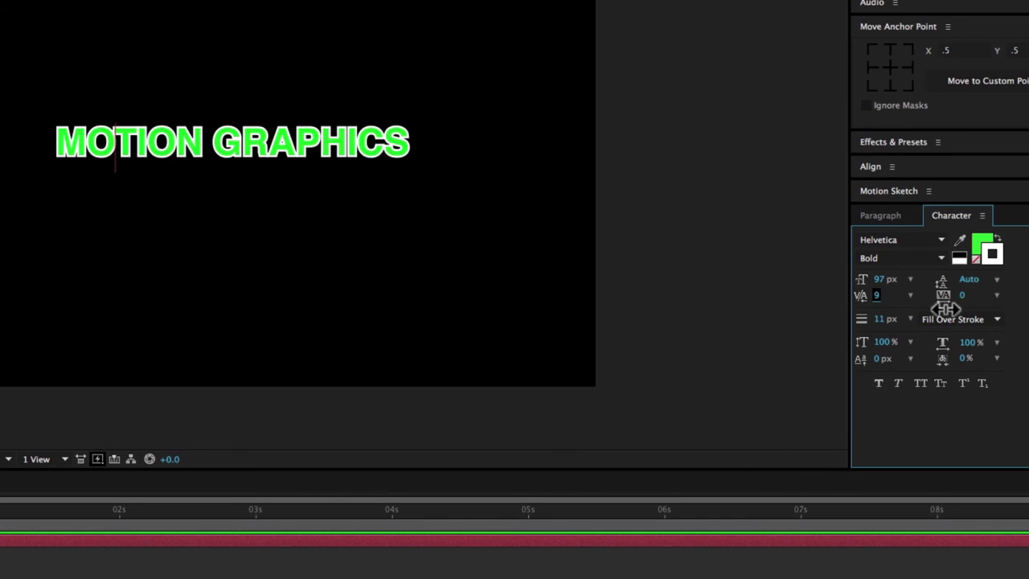
type("22")
left_click_drag(988, 319, 884, 299)
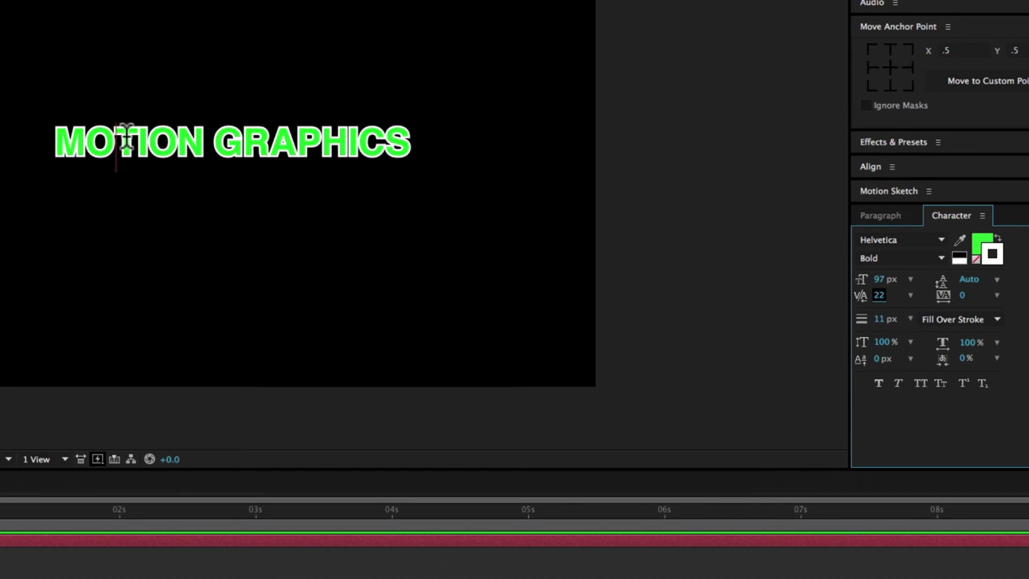
type("82")
key("Return")
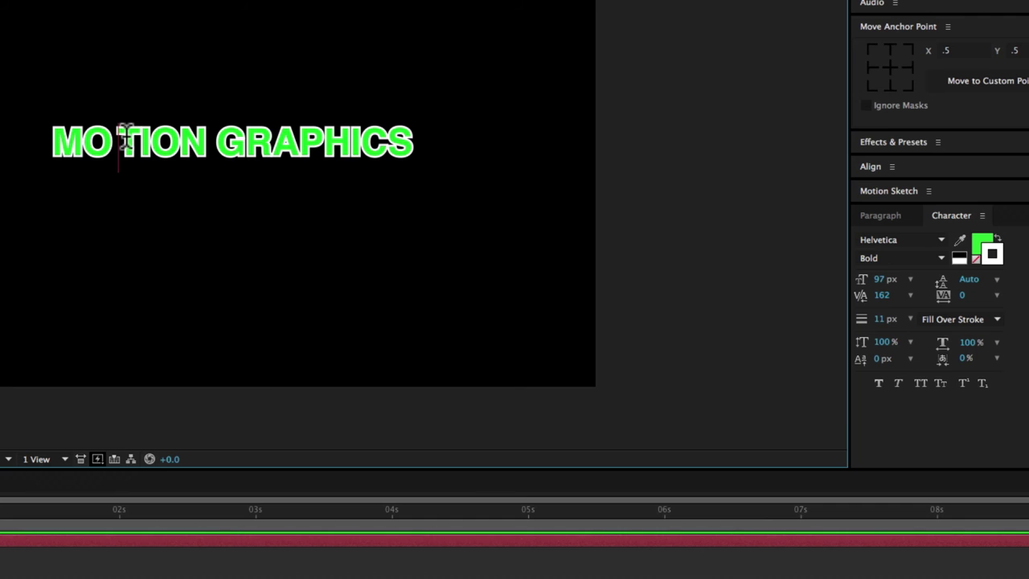
key("alt+Left")
key("alt+Left")
key("alt+Left")
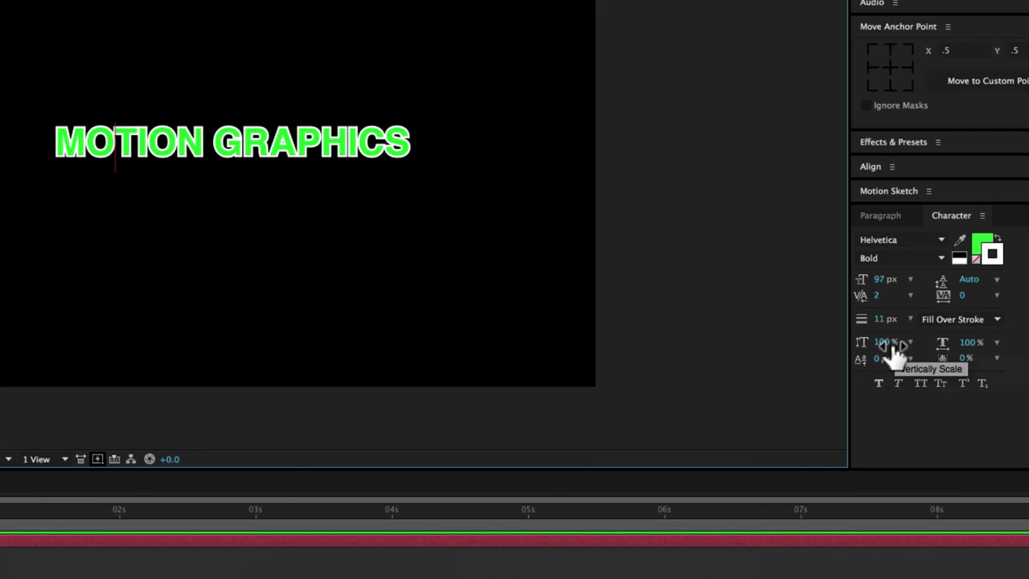
key("Escape")
left_click_drag(889, 342, 884, 342)
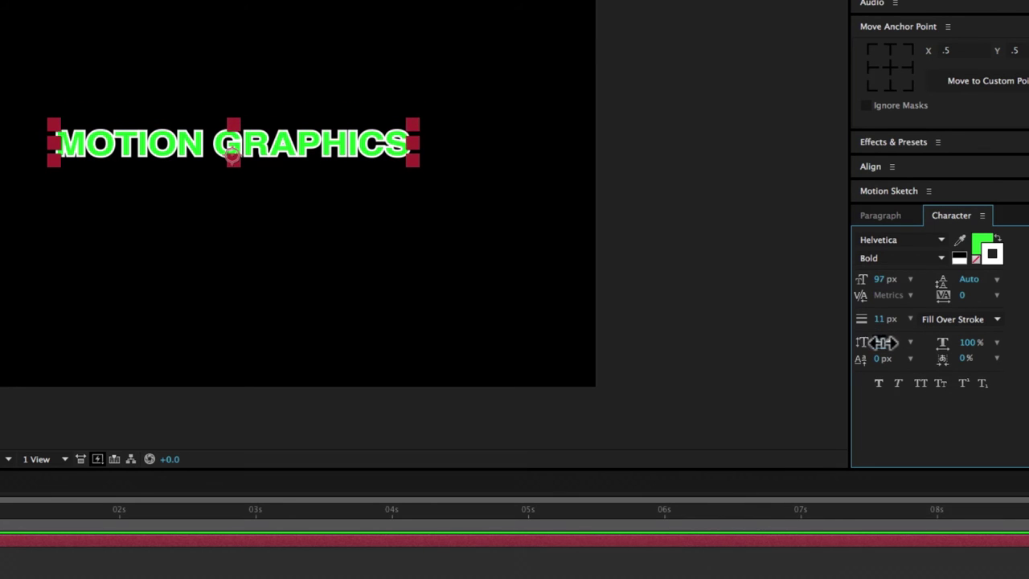
mouse_move(976, 342)
left_mouse_down()
mouse_move(1004, 341)
mouse_move(975, 342)
left_mouse_up()
mouse_move(883, 362)
left_mouse_down()
mouse_move(842, 357)
mouse_move(893, 356)
left_mouse_up()
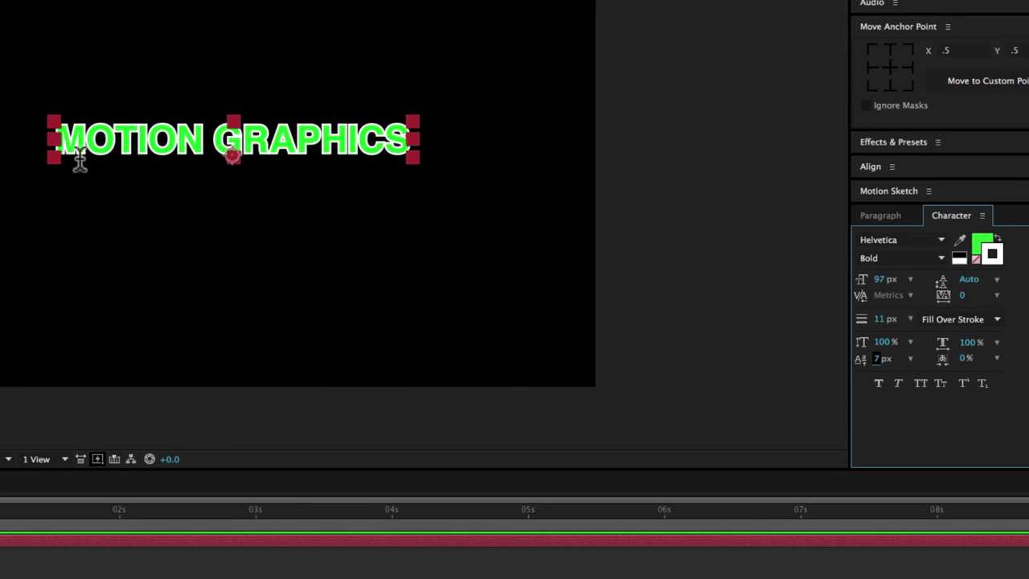
type("0")
key("Return")
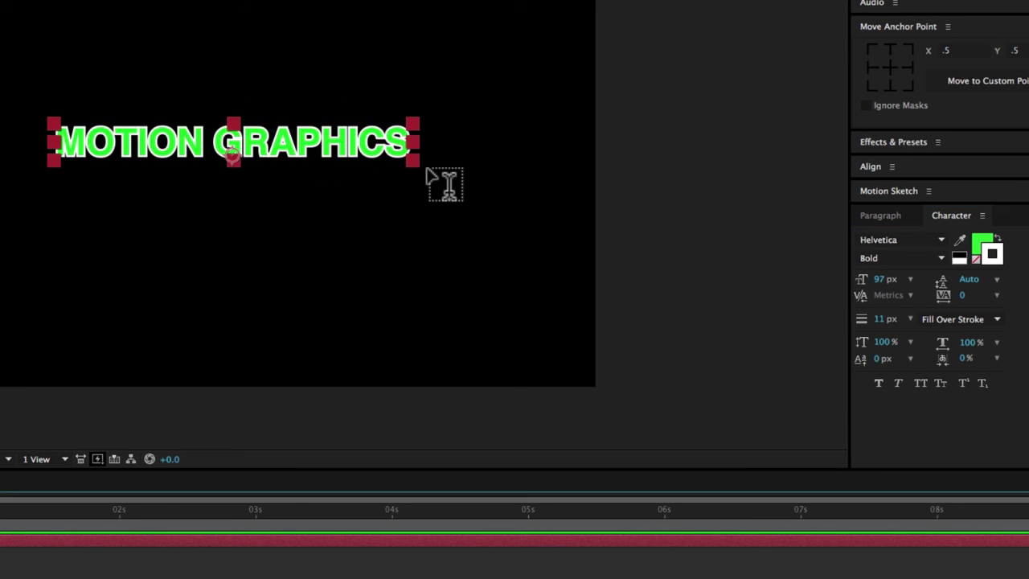
left_click_drag(965, 359, 982, 358)
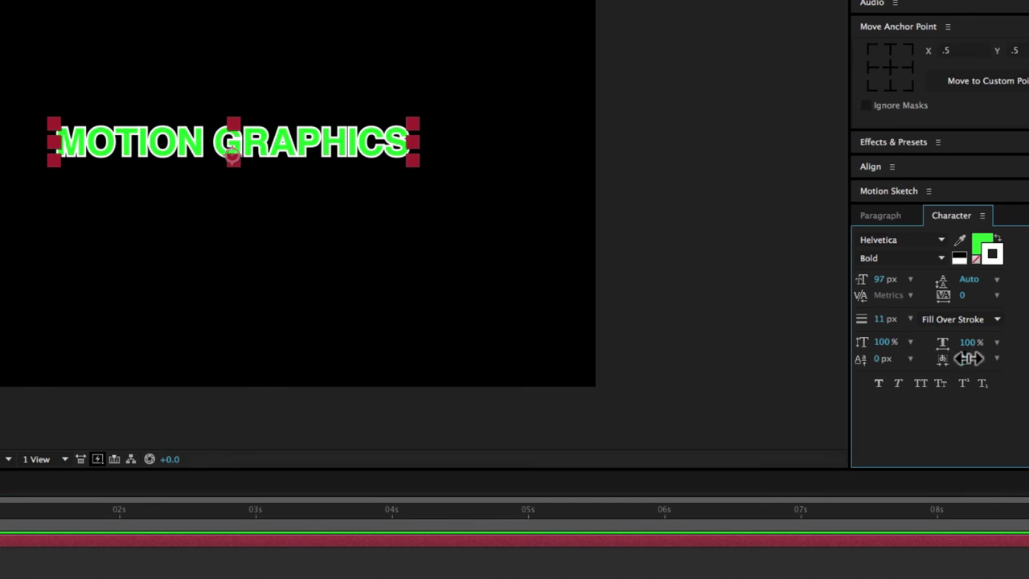
type("0")
key("Return")
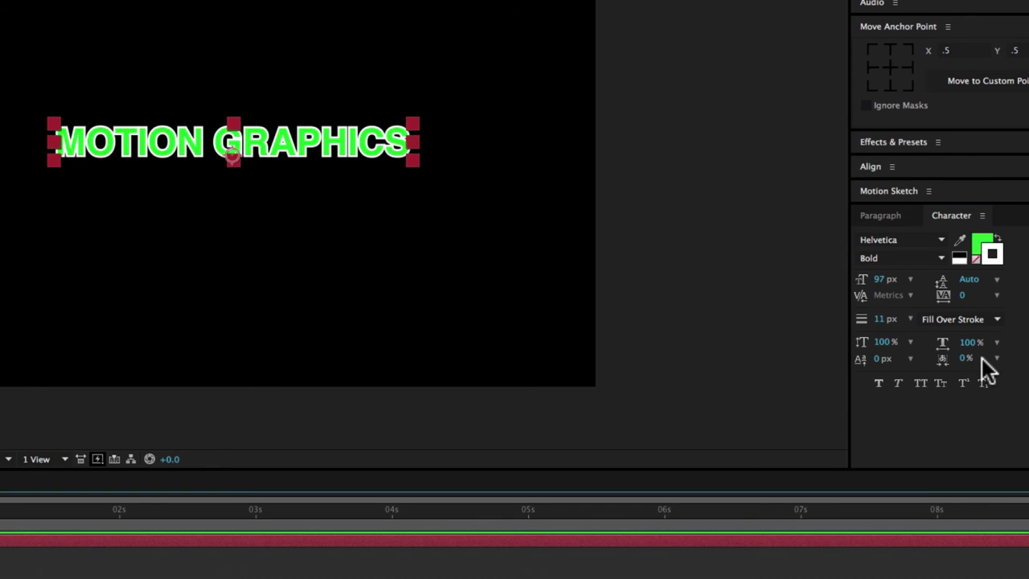
left_click(877, 385)
left_click(878, 385)
left_click(898, 384)
left_click(898, 385)
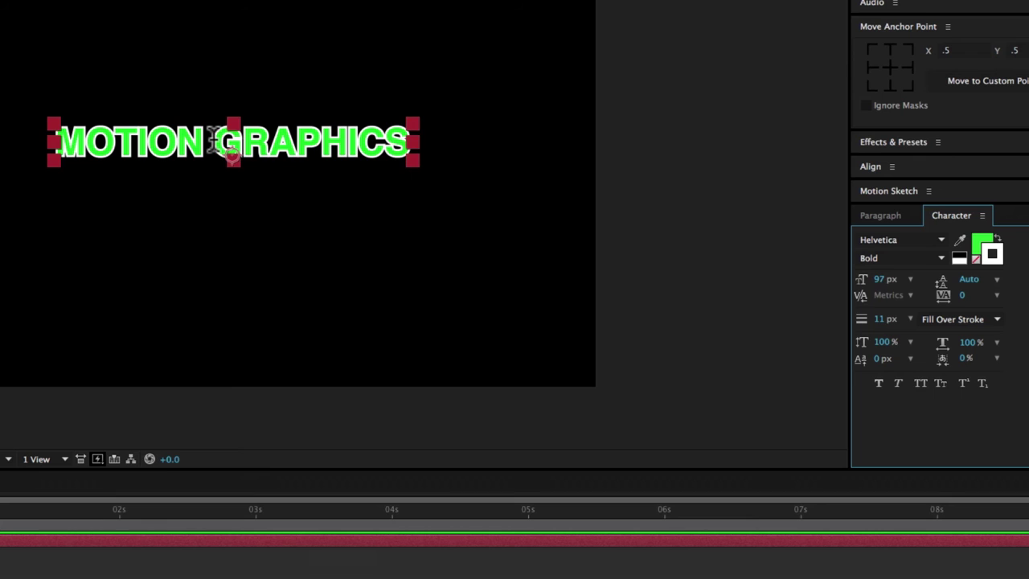
- Make GRAPHICS Helvetica Light at 75 px
left_click_drag(216, 143, 411, 143)
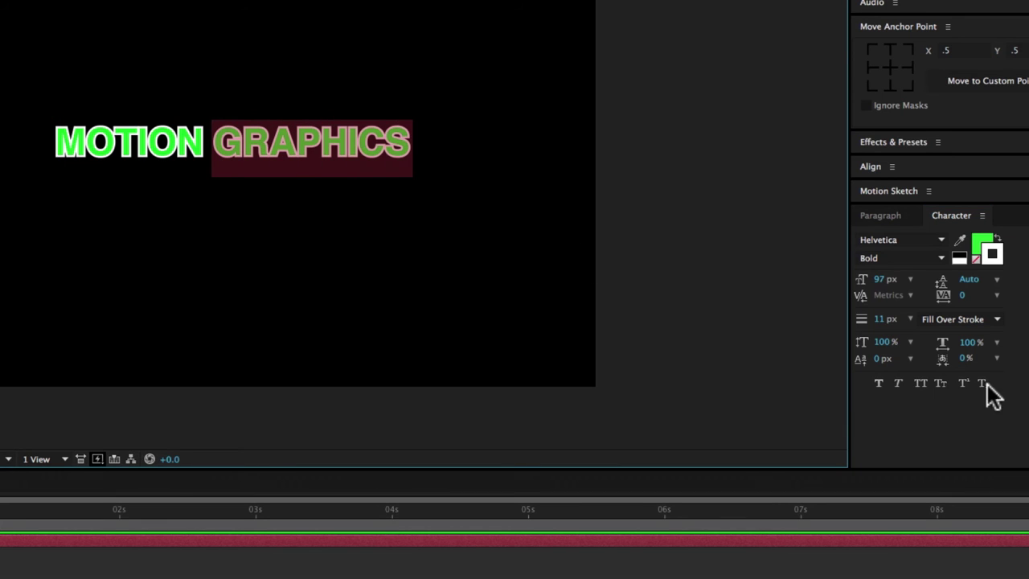
left_click(941, 258)
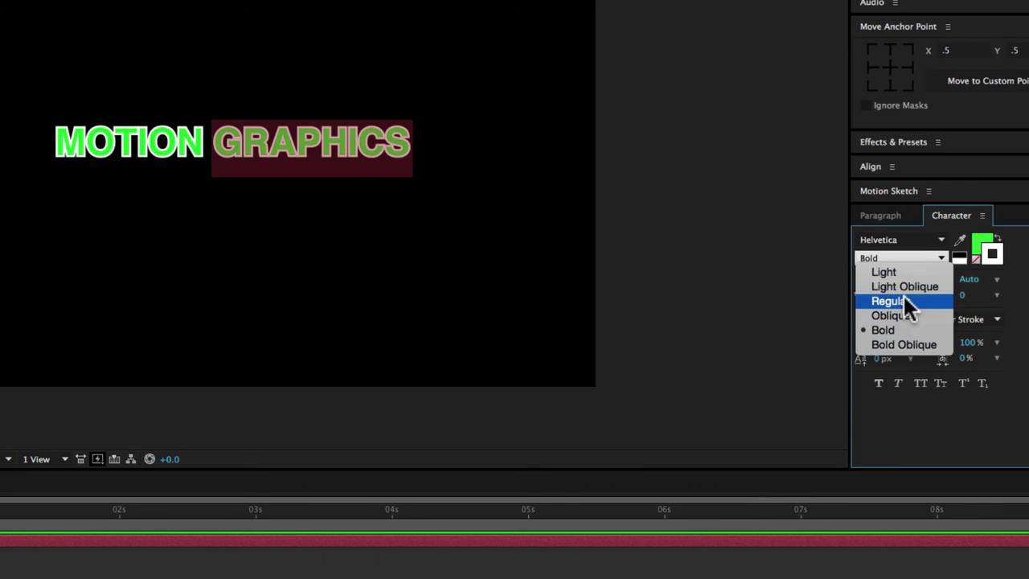
left_click(903, 302)
left_click(937, 255)
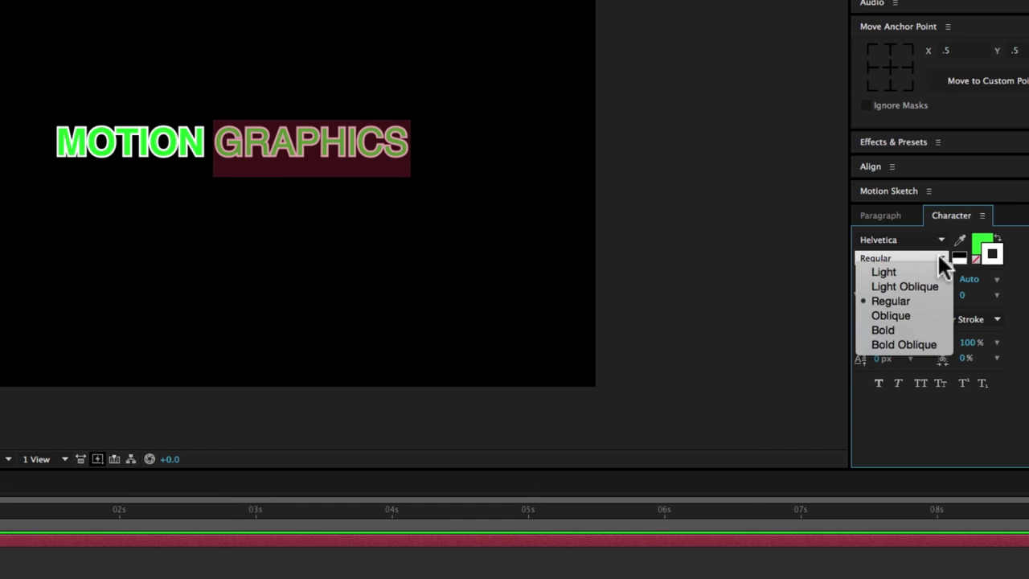
left_click(905, 270)
mouse_move(885, 281)
left_mouse_down()
mouse_move(843, 290)
mouse_move(870, 289)
left_mouse_up()
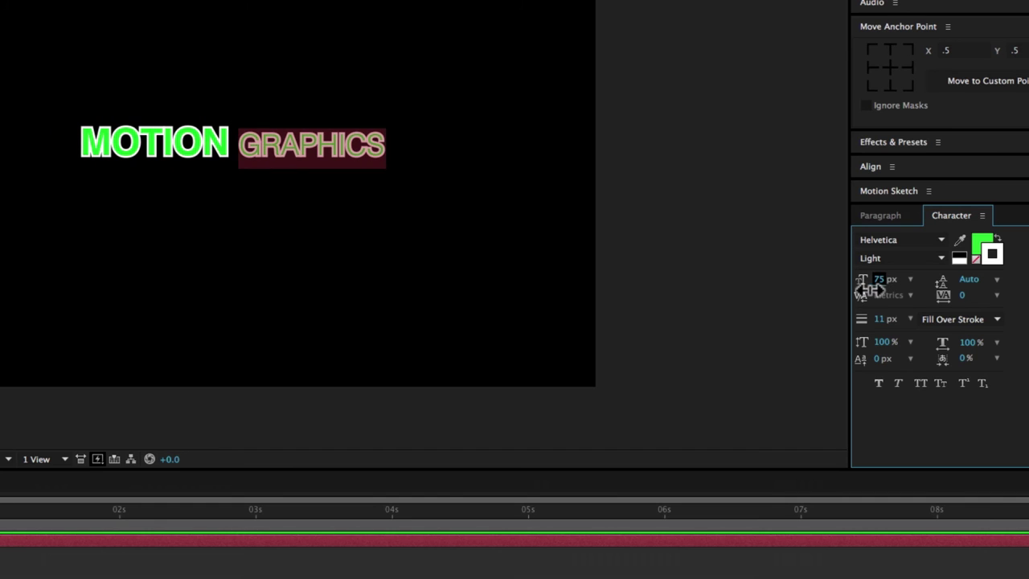
- Give GRAPHICS a blue fill (#2467D3) and thin its stroke to 5 px
left_click(982, 243)
left_click_drag(650, 284, 643, 265)
left_click_drag(591, 225, 598, 228)
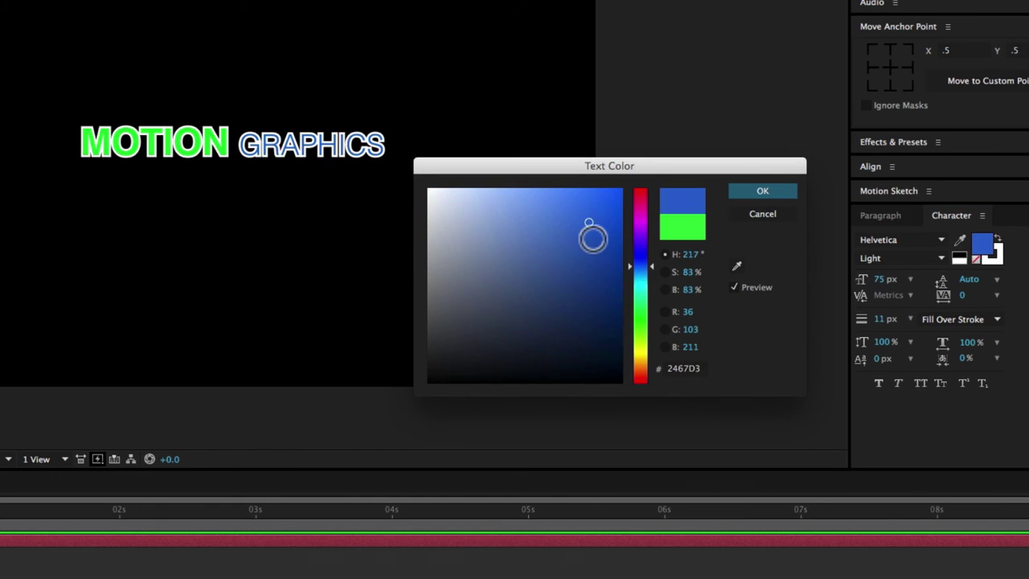
left_click(745, 189)
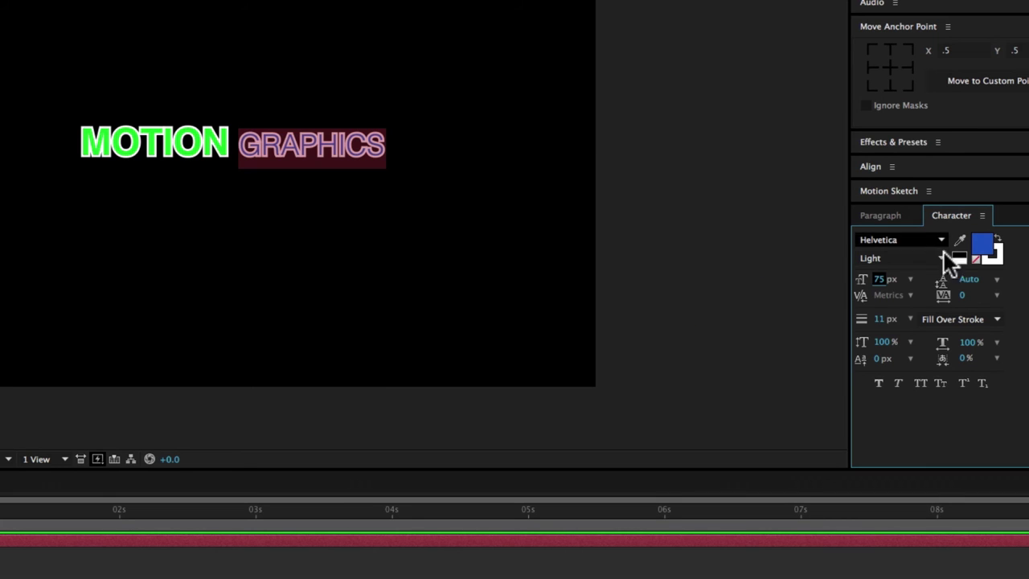
left_click_drag(872, 319, 862, 323)
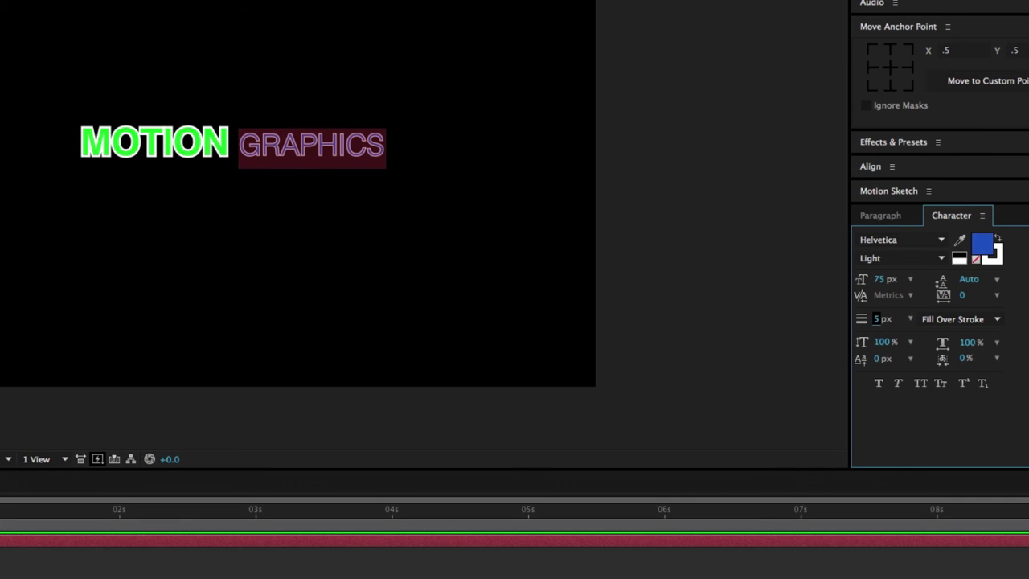
left_click_drag(883, 285, 876, 288)
type("66")
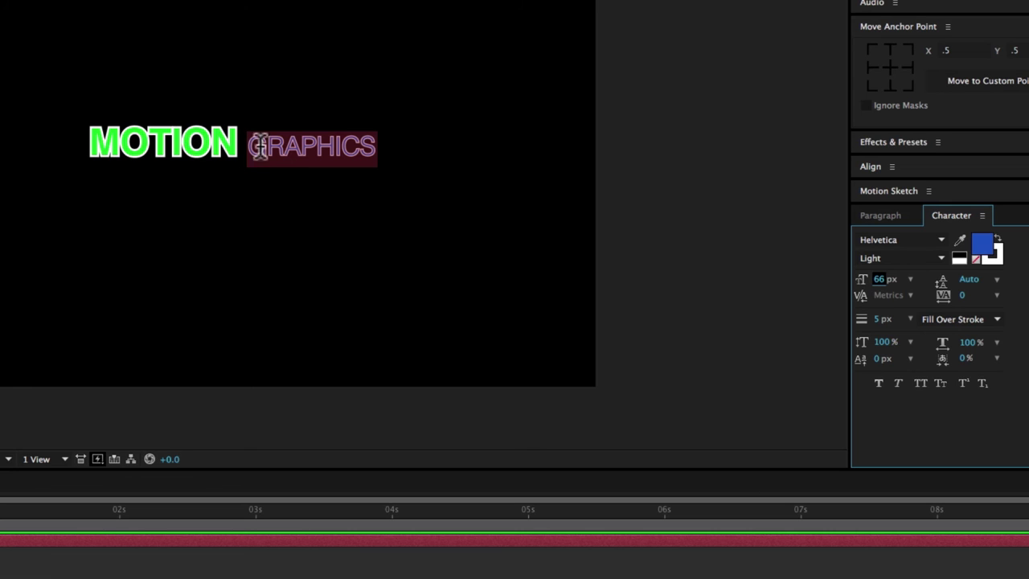
left_click_drag(90, 143, 373, 141)
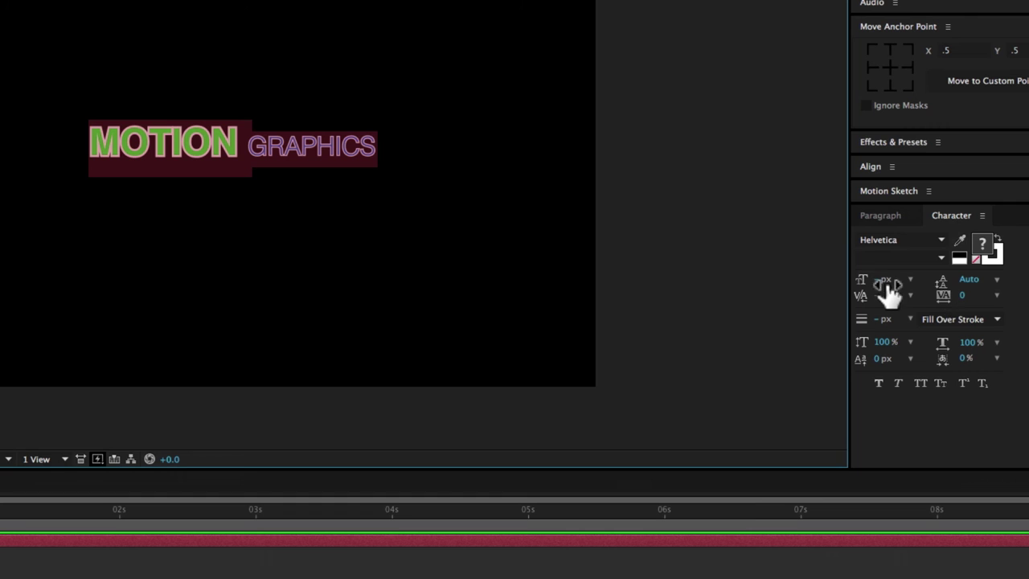
left_click_drag(887, 281, 911, 290)
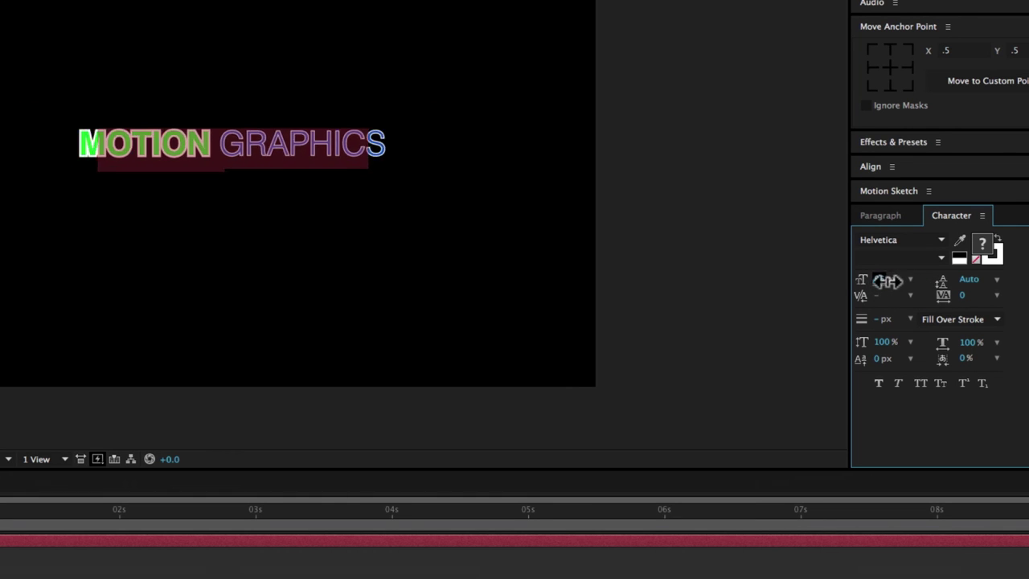
key("ctrl+z")
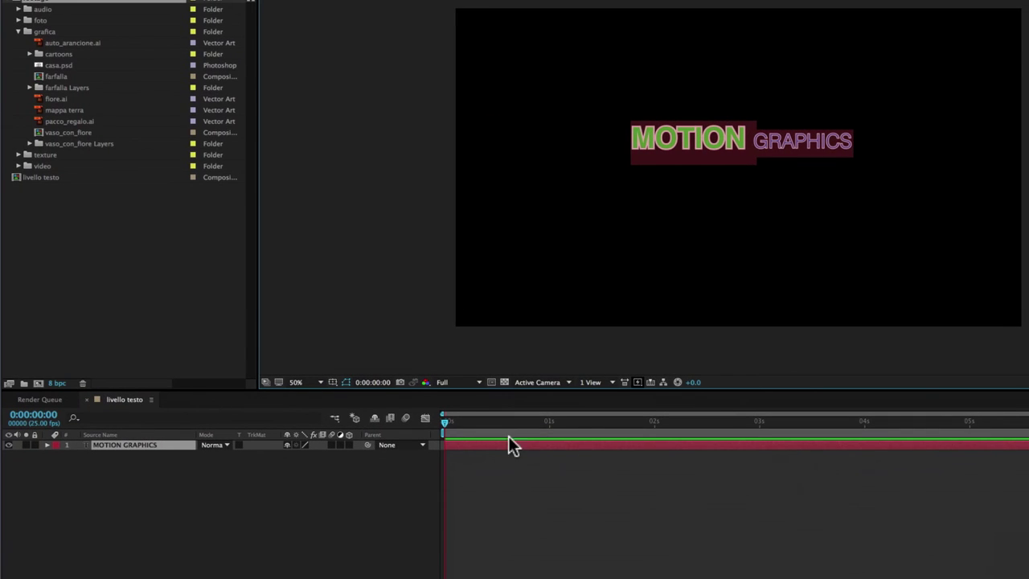
- Scale the MOTION GRAPHICS layer to 150% and move it lower to position 970,502
left_click(157, 449)
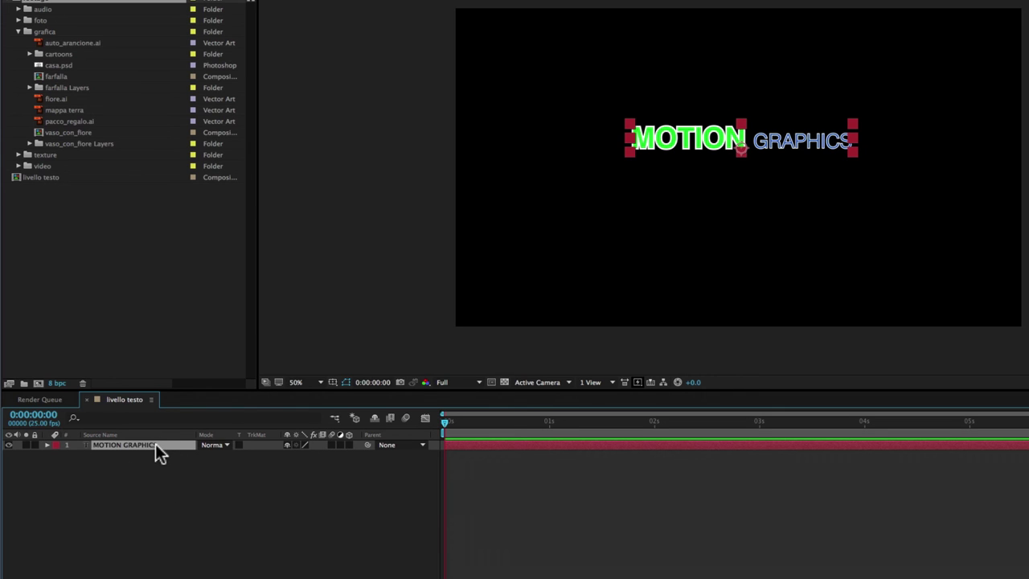
left_click(45, 443)
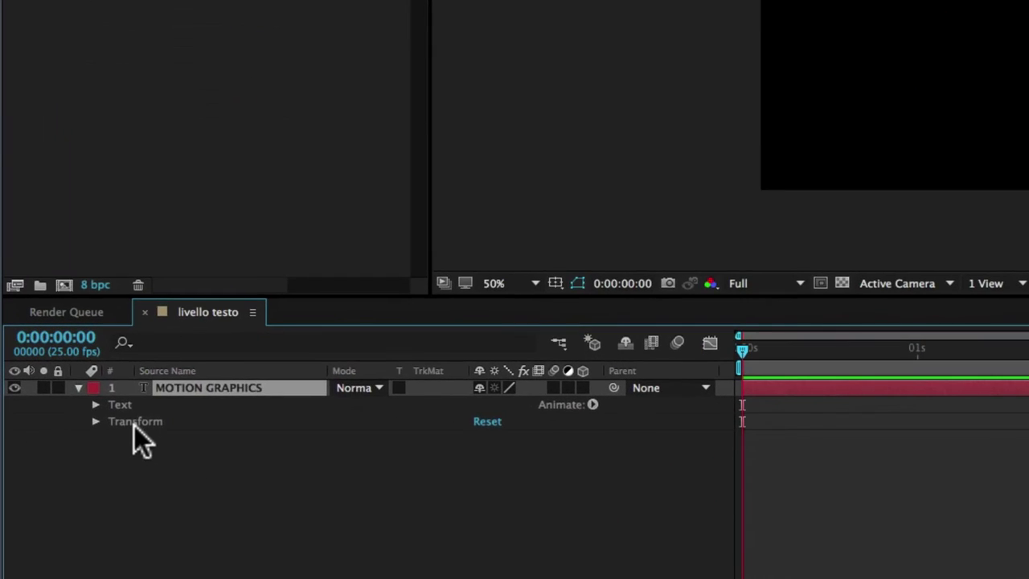
left_click(132, 422)
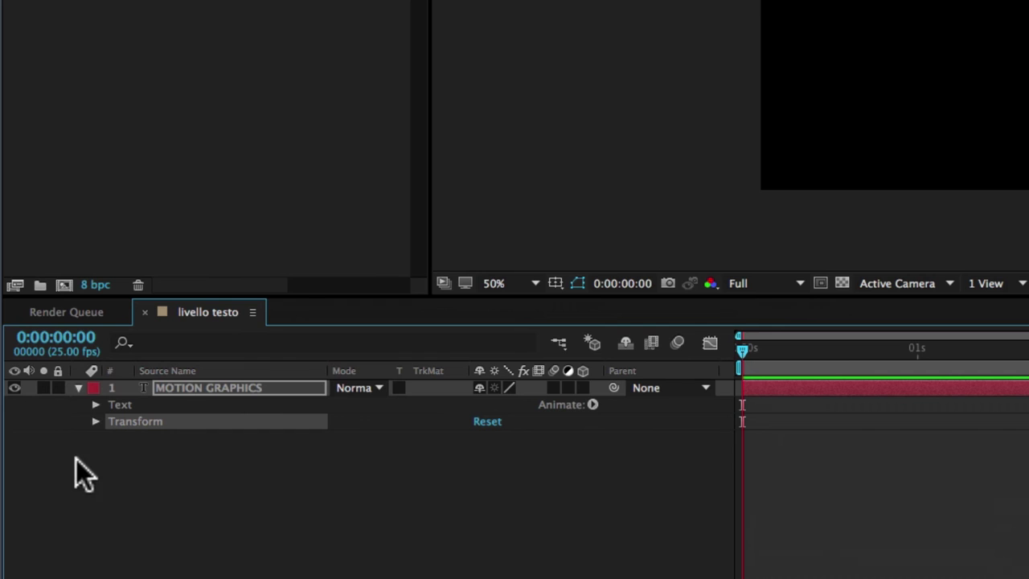
left_click(96, 421)
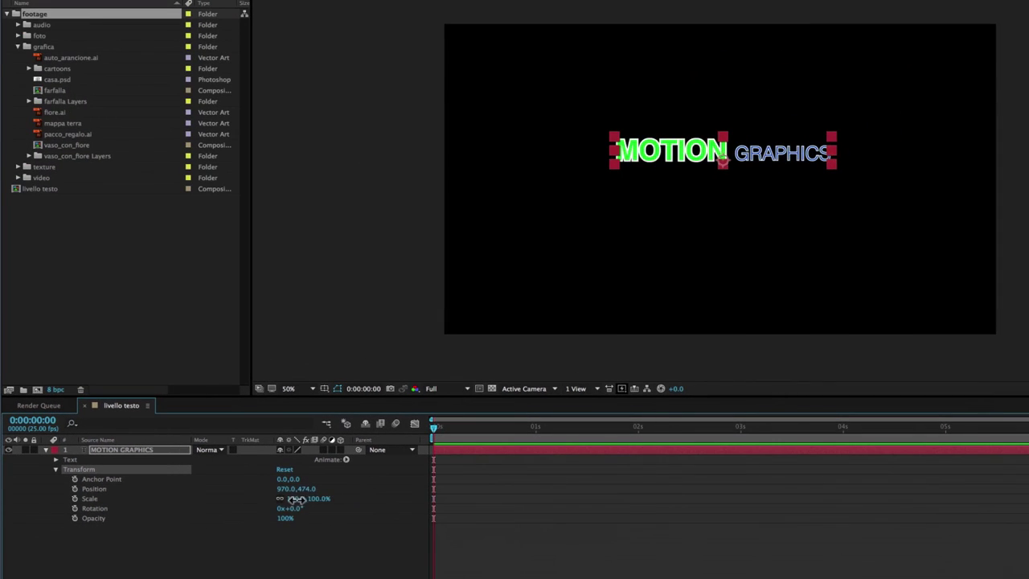
left_click_drag(508, 471, 609, 465)
mouse_move(341, 492)
left_mouse_down()
mouse_move(300, 499)
mouse_move(317, 500)
left_mouse_up()
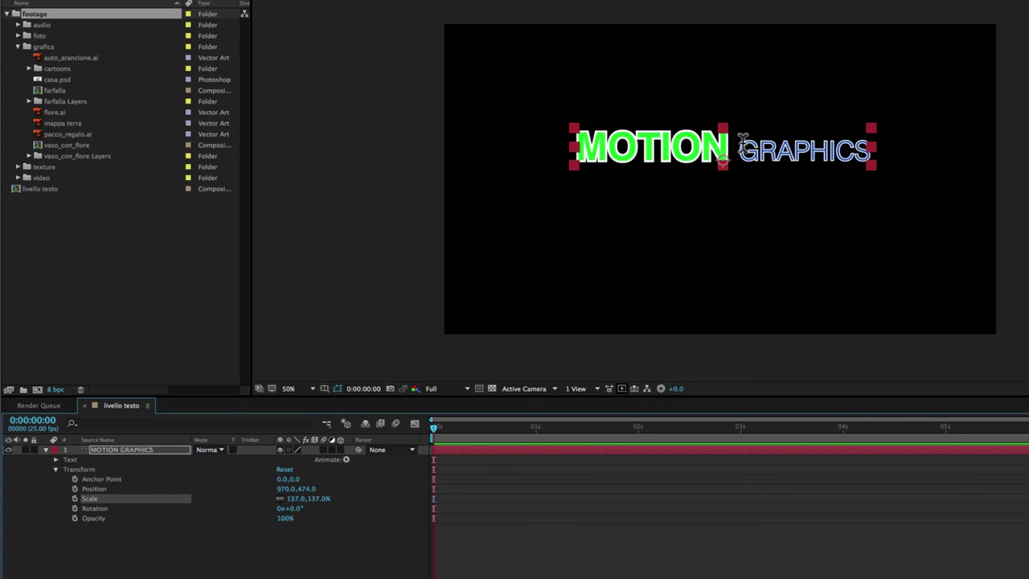
left_click_drag(319, 498, 324, 499)
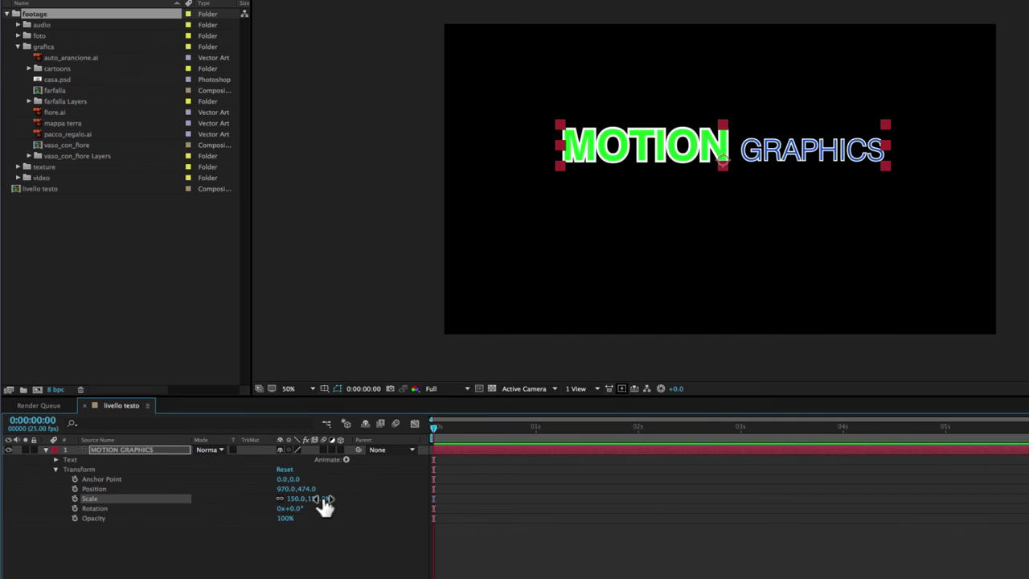
left_click_drag(315, 490, 322, 491)
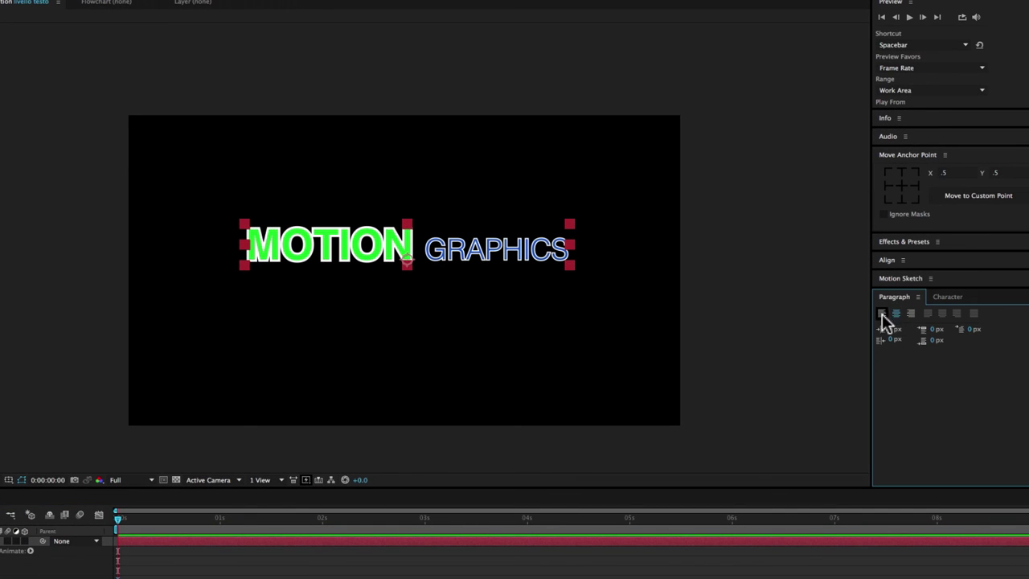
- Center the MOTION GRAPHICS layer's anchor point at -0.9,-35.0, with the layer selected
left_click(953, 300)
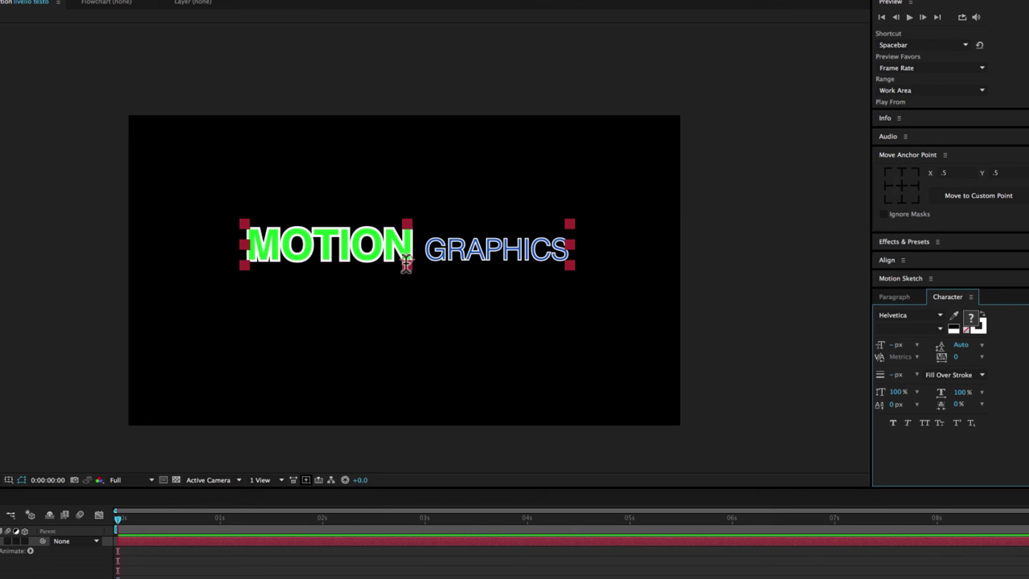
left_click(901, 186)
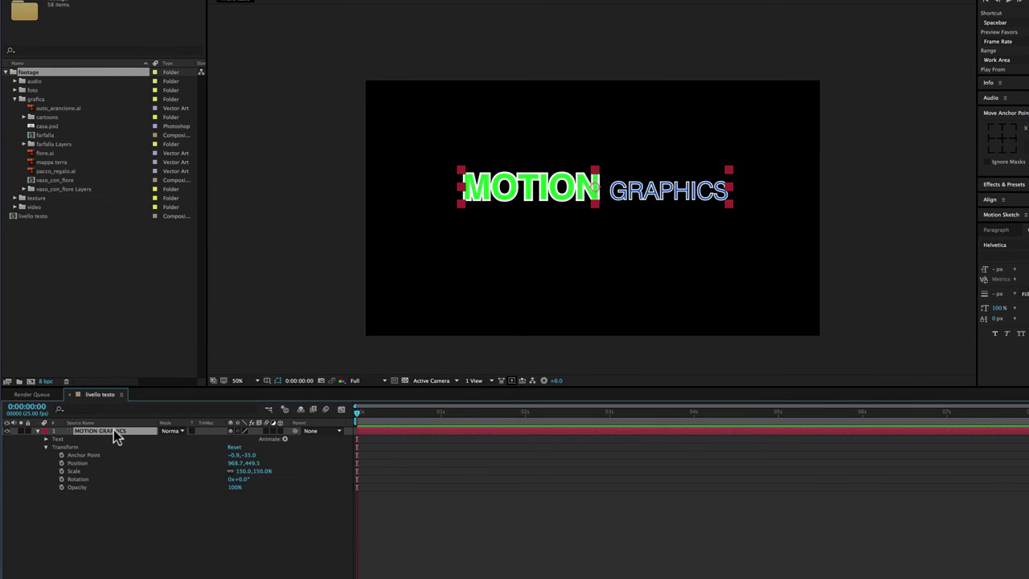
left_click(113, 431)
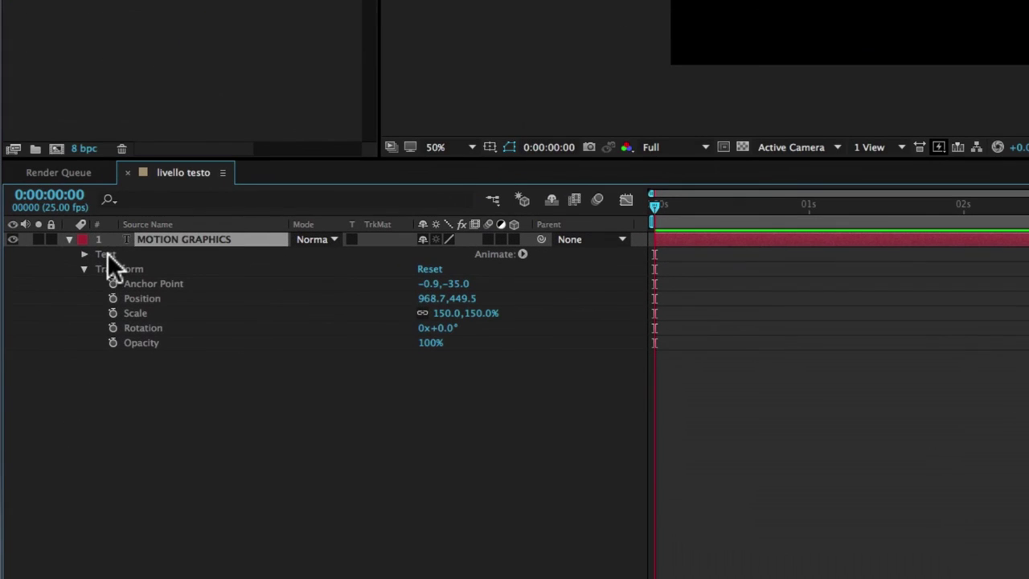
left_click(44, 439)
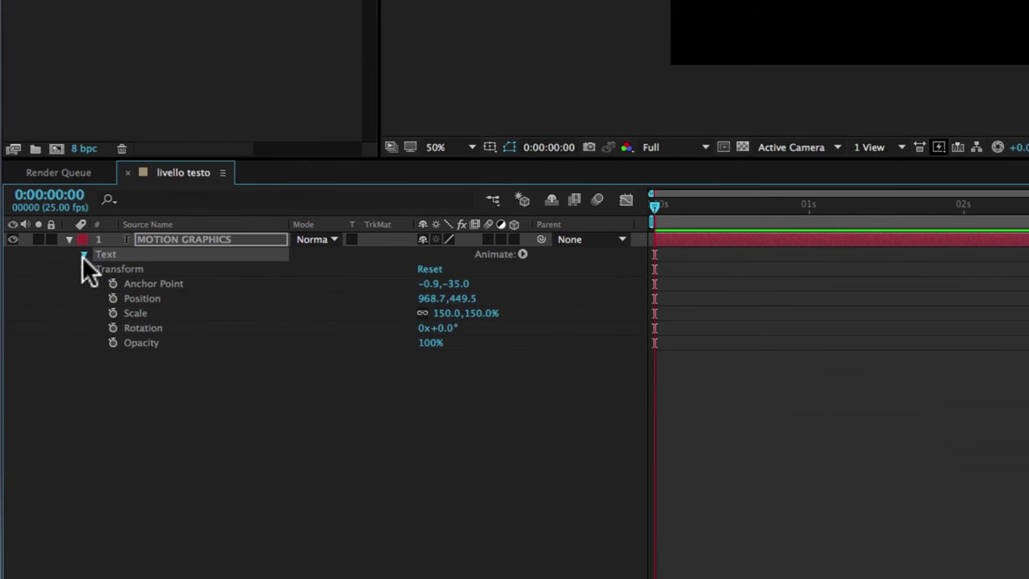
left_click(84, 256)
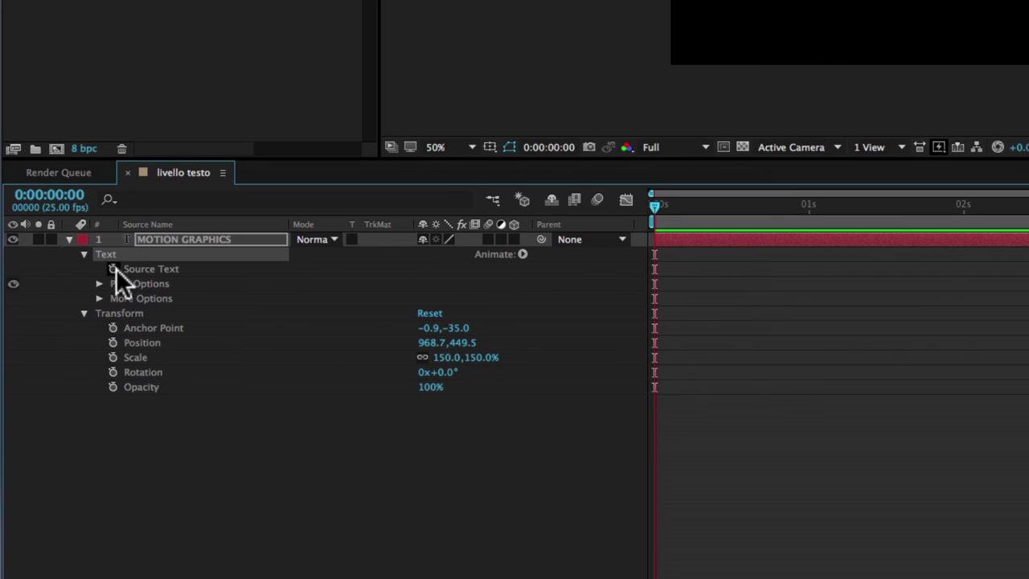
left_click(522, 252)
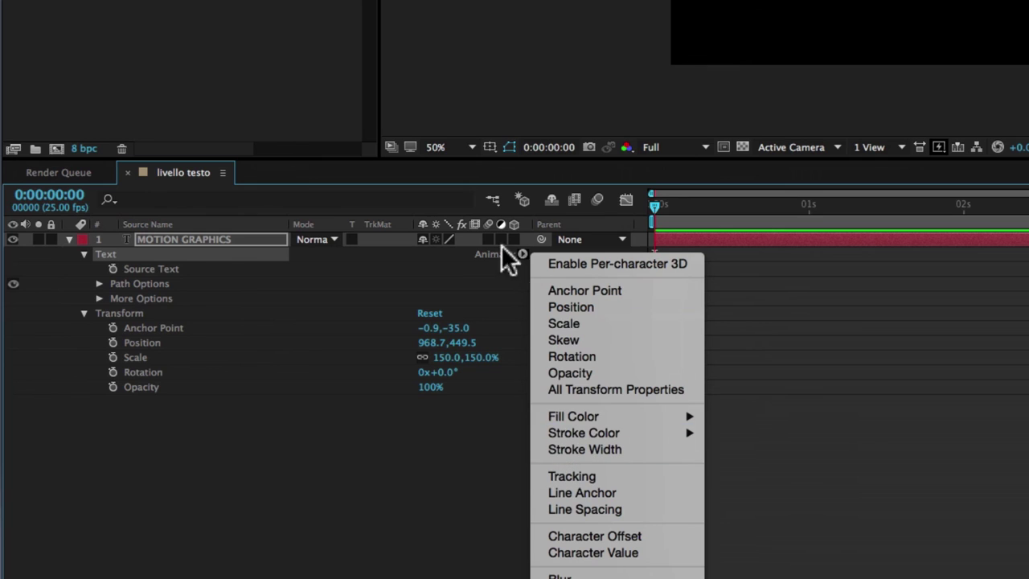
left_click(234, 237)
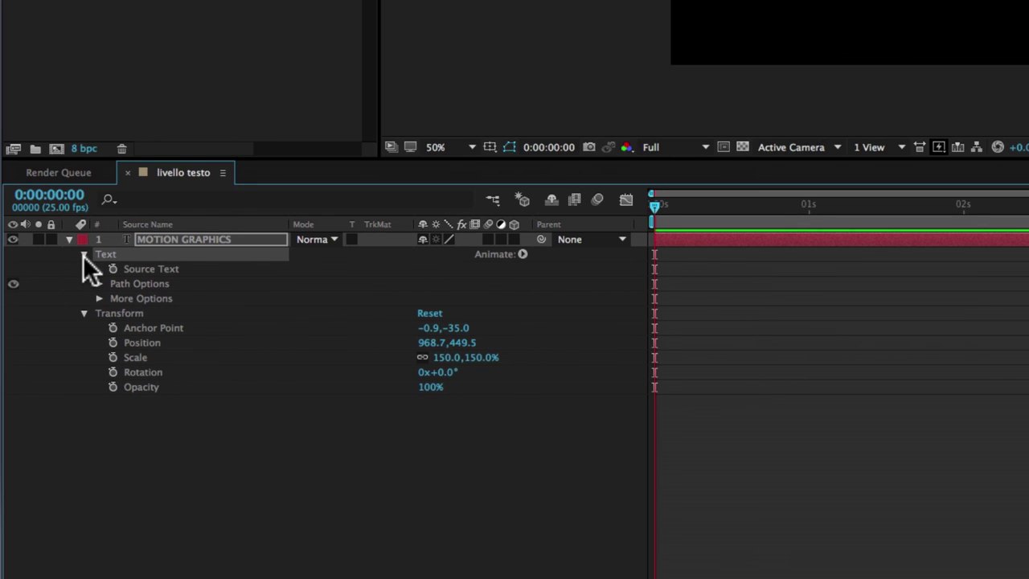
left_click(83, 255)
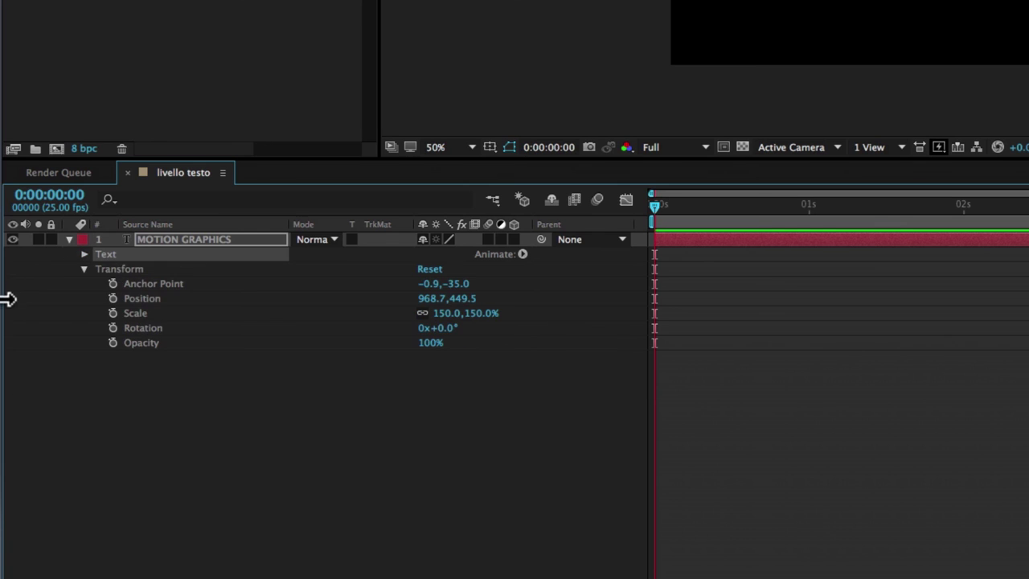
left_click(117, 271)
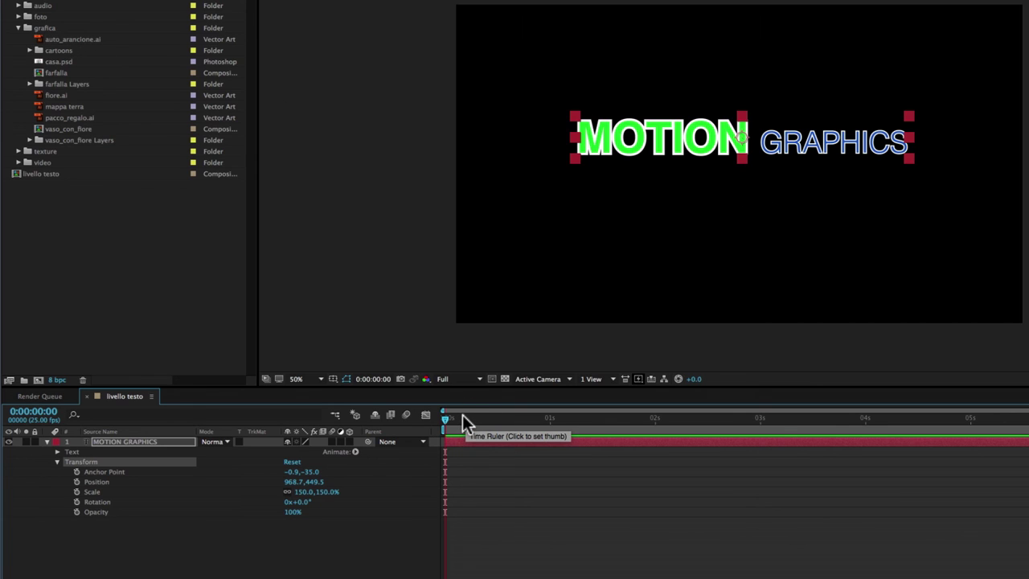
- Keyframe Scale from 0% at the start to 164% at frame 24
left_click_drag(463, 419, 431, 419)
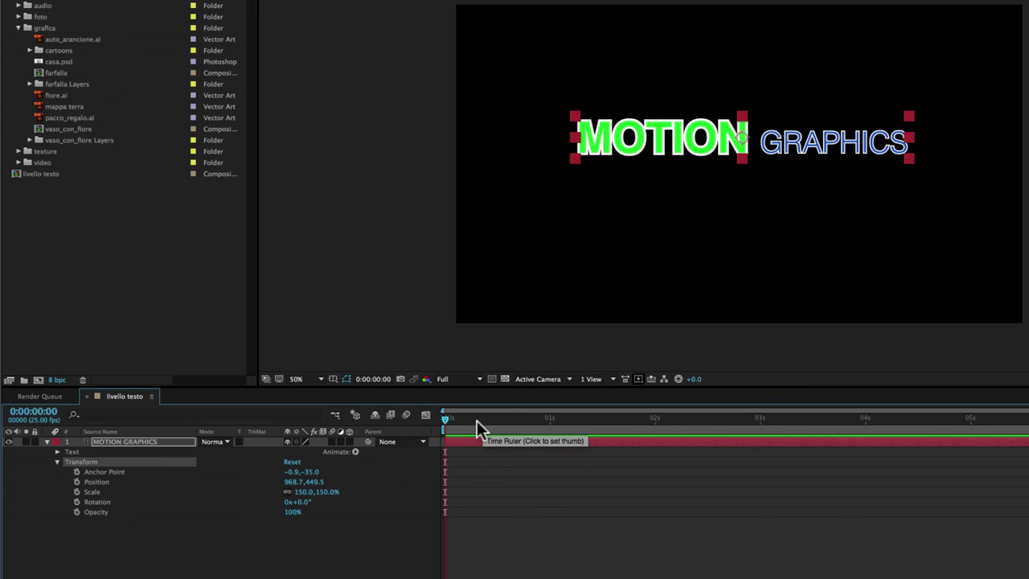
mouse_move(446, 418)
left_mouse_down()
mouse_move(510, 419)
mouse_move(433, 417)
left_mouse_up()
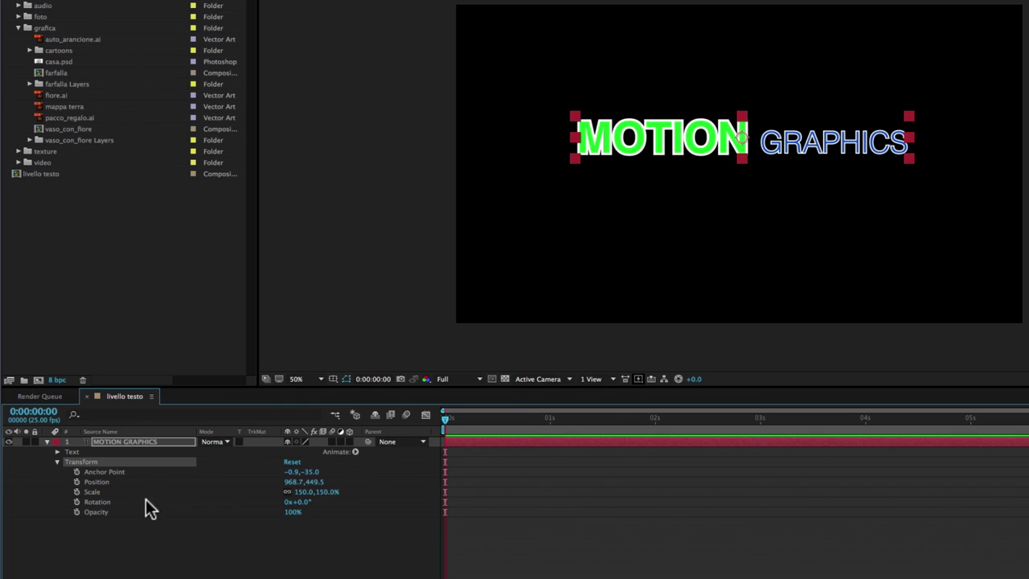
left_click(316, 493)
type("0")
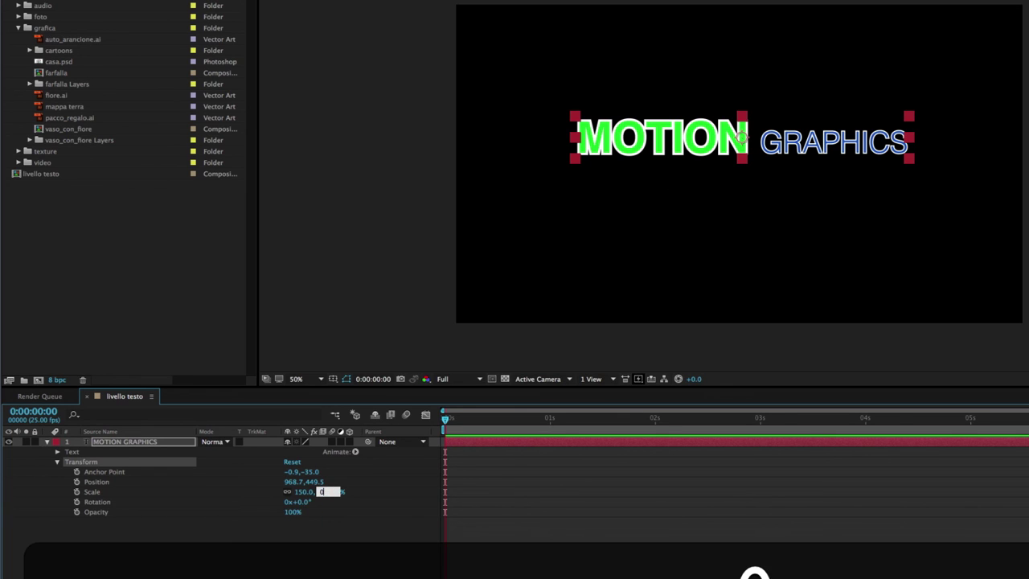
left_click(77, 492)
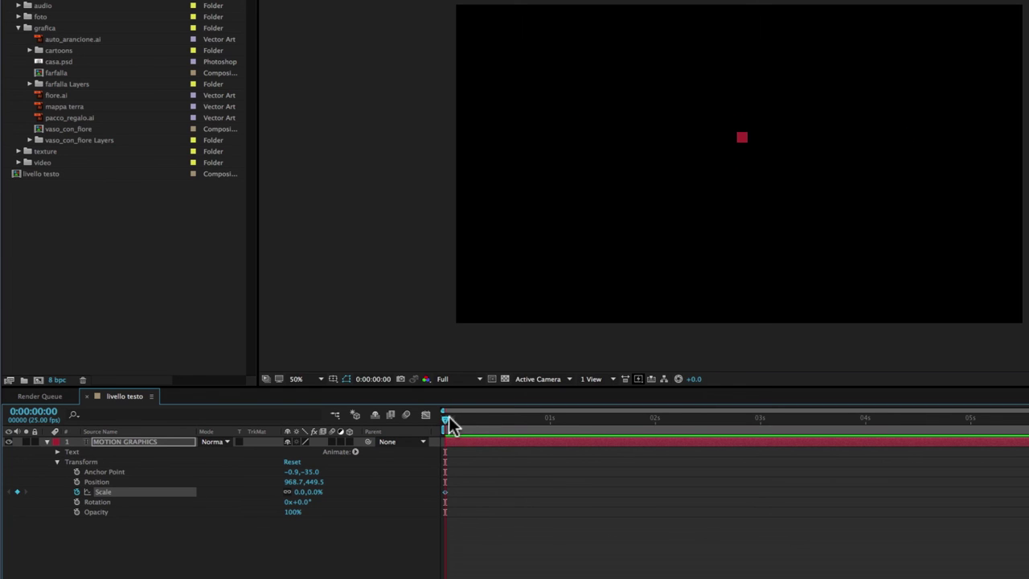
left_click_drag(444, 419, 546, 418)
left_click_drag(319, 492, 393, 475)
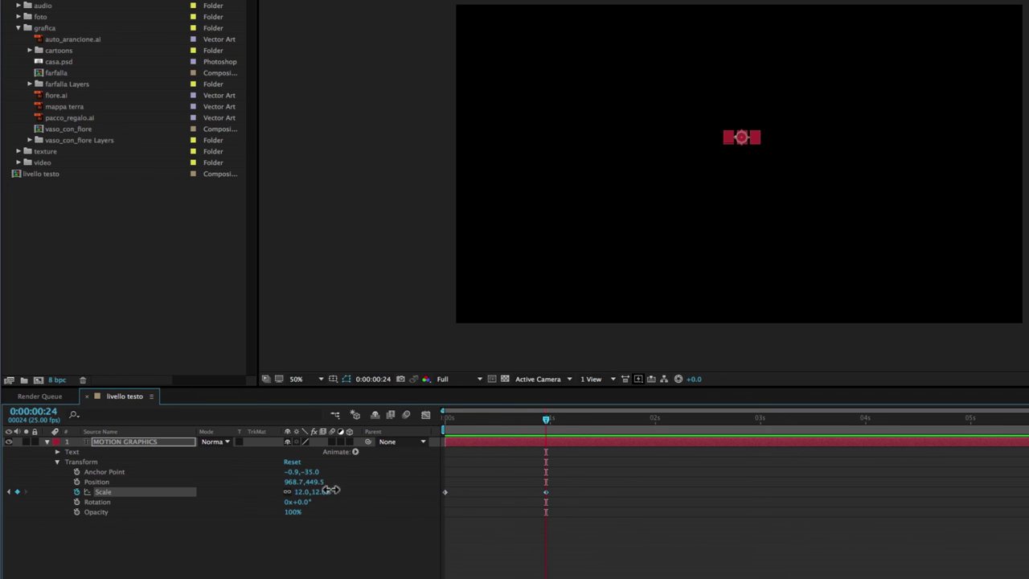
- Preview the scale animation, stopping at about one second
left_click(590, 419)
key("KP_0")
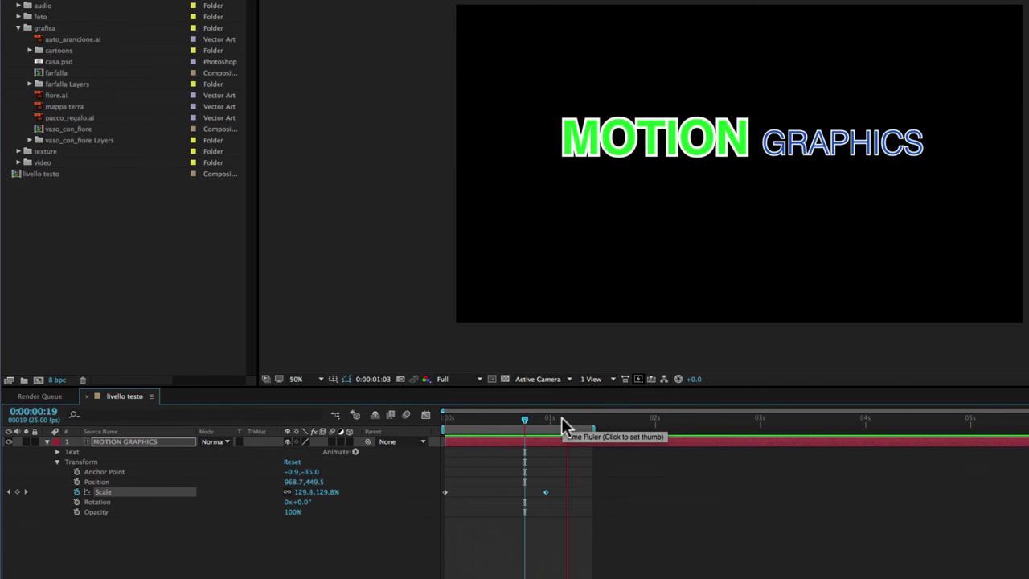
left_click(563, 418)
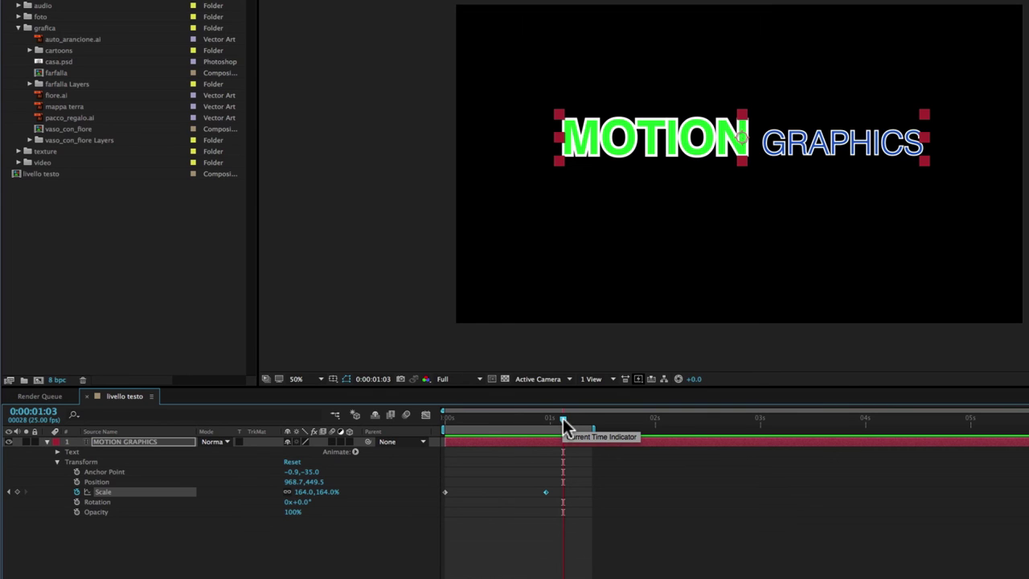